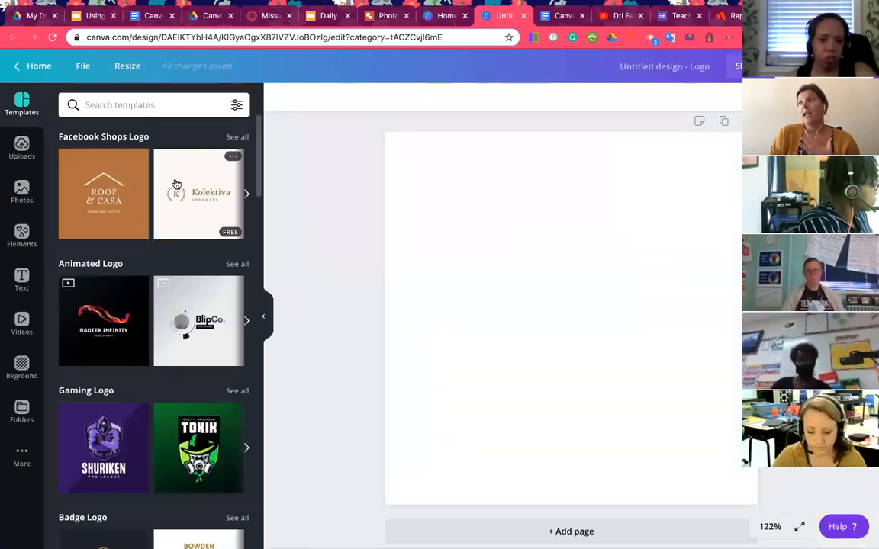
Search the elements for "music" and place the pink circular music note icon in the middle of the blank logo page.
left_click(22, 235)
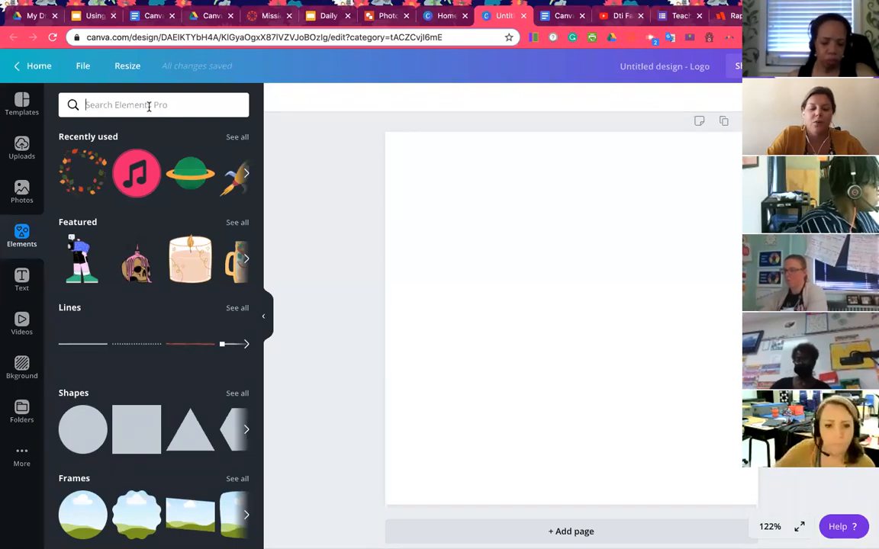
type("music")
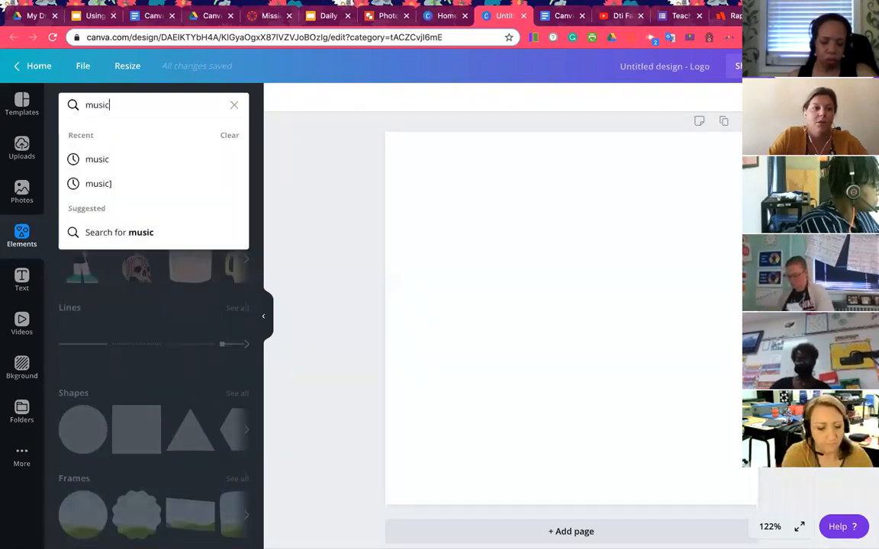
key("Return")
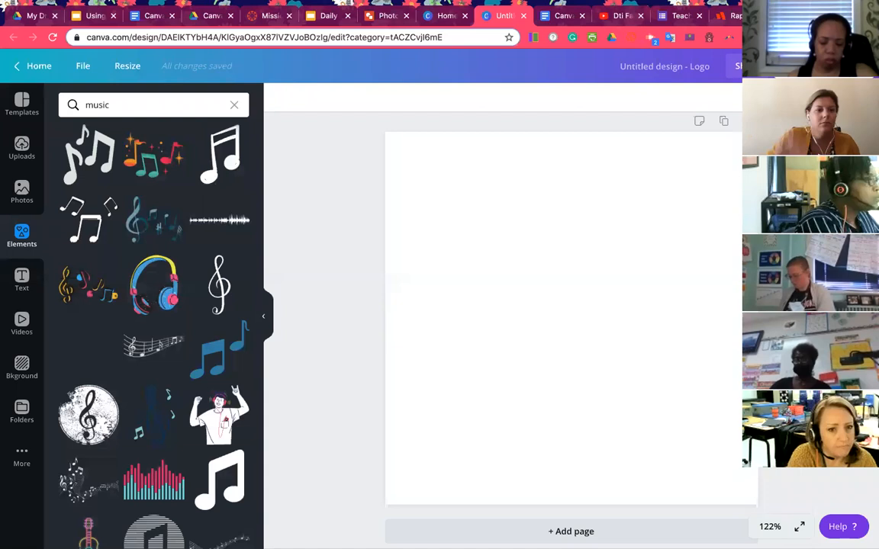
scroll(183, 366, "down", 3)
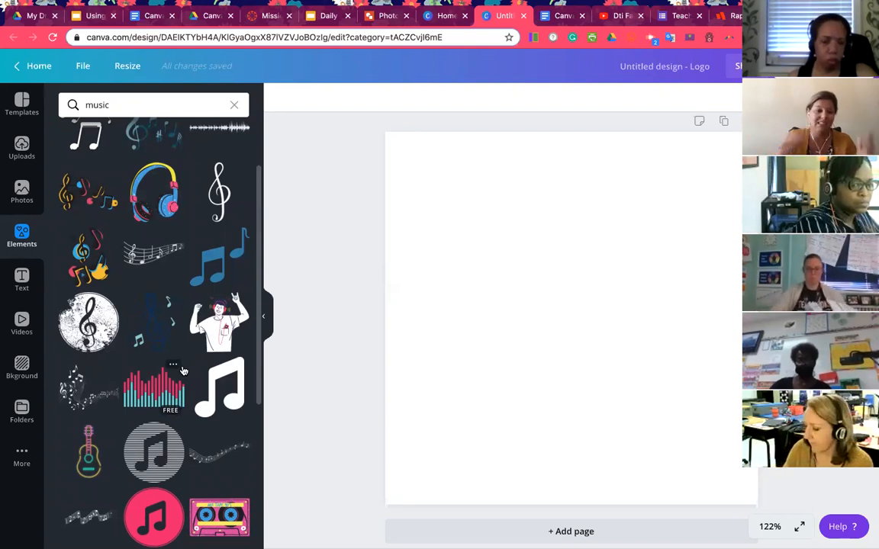
left_click_drag(174, 505, 524, 261)
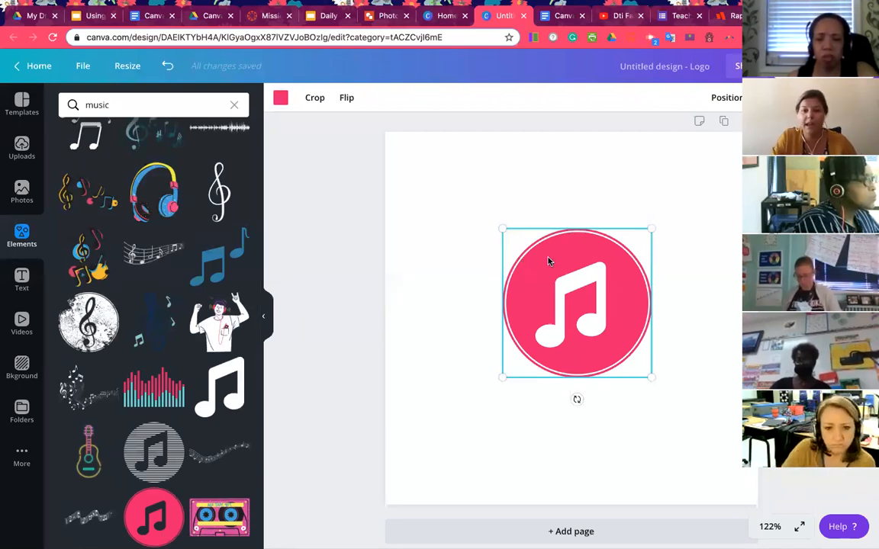
Recolour the pink circle of the music note icon to the medium blue from the default colours.
left_click(280, 98)
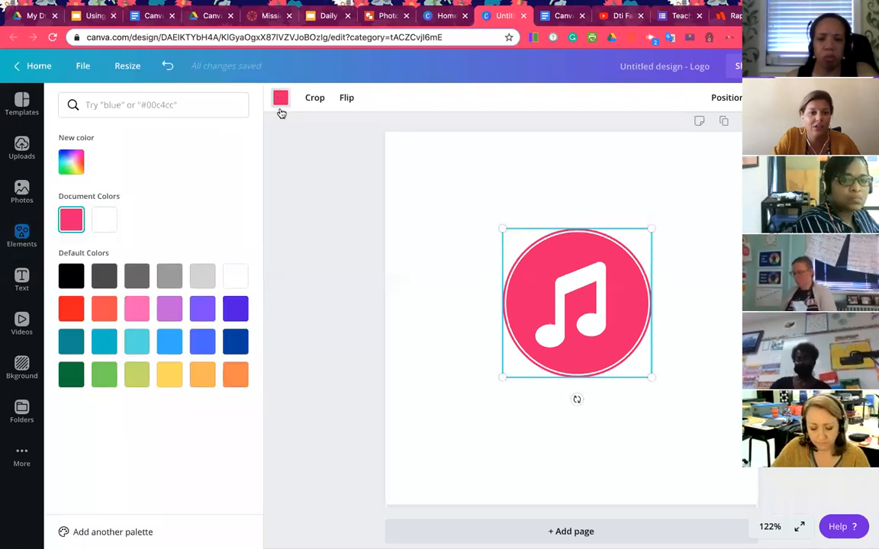
left_click(203, 343)
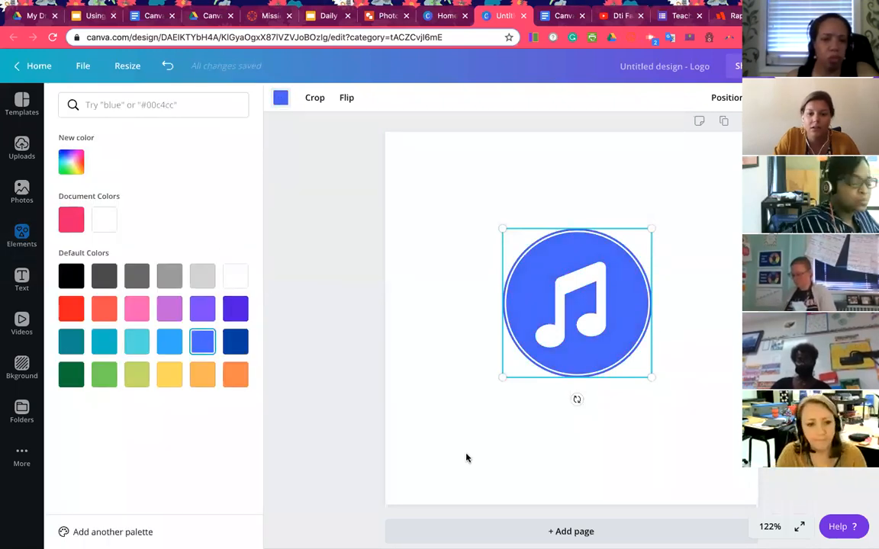
left_click(467, 458)
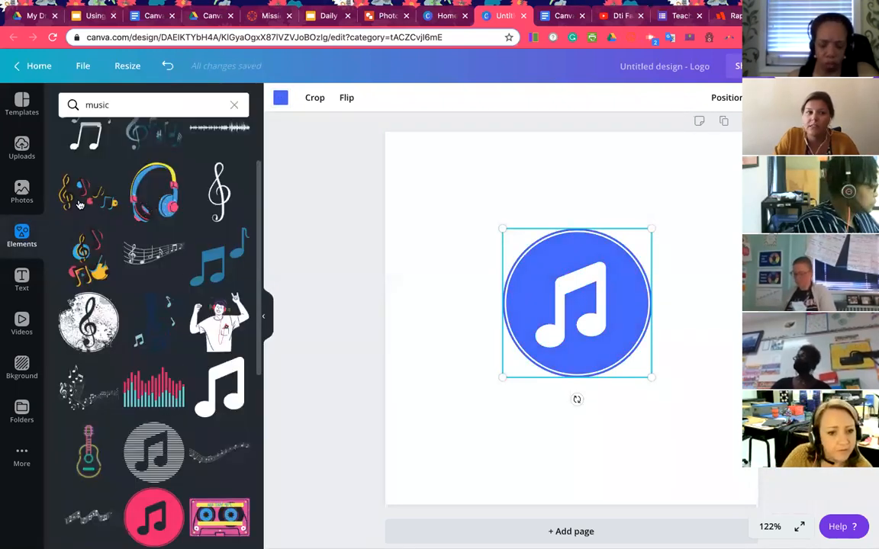
Search the elements for "art" and browse the graphics.
left_click(113, 108)
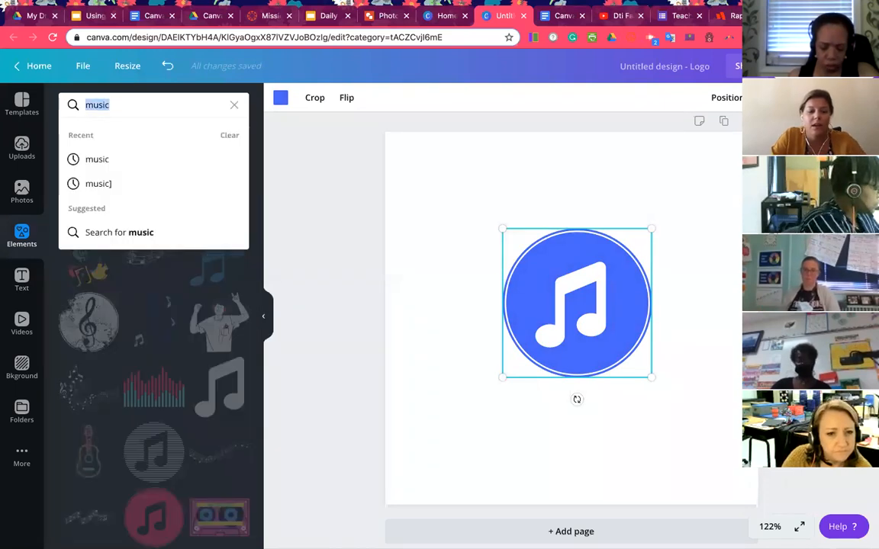
type("art")
key("Return")
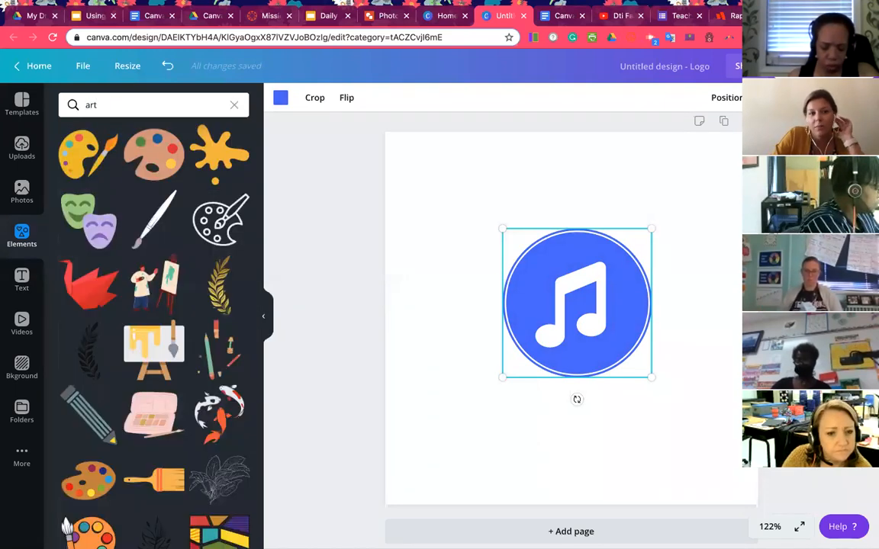
scroll(108, 347, "down", 2)
scroll(108, 343, "up", 2)
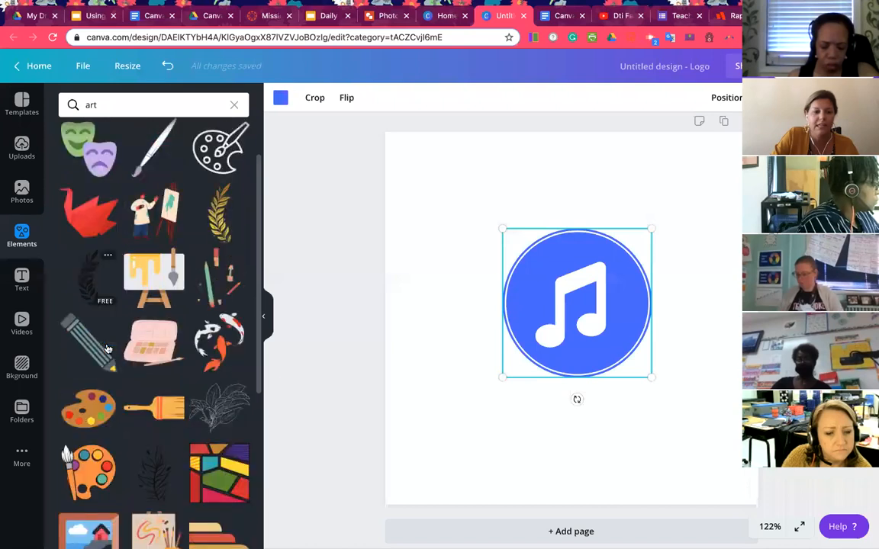
Search the elements for "health" graphics and clear the search term.
left_click(106, 107)
type("health")
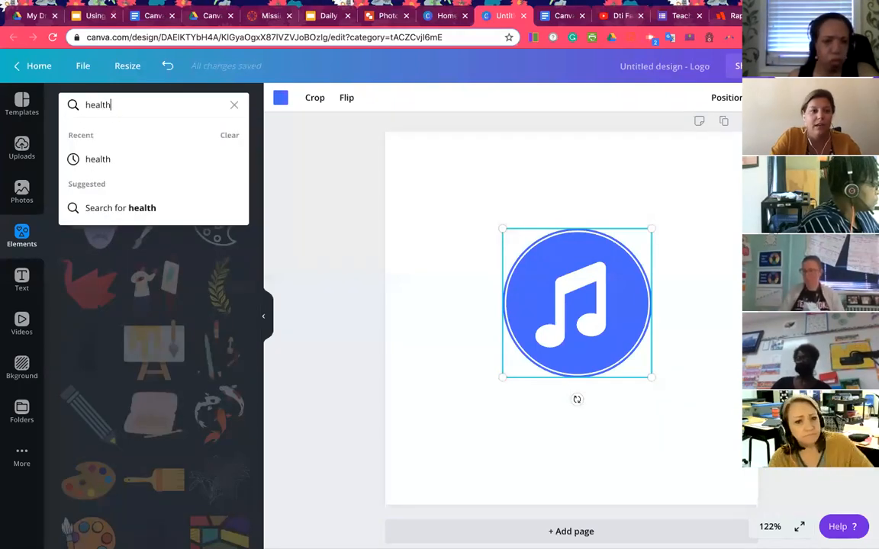
key("Return")
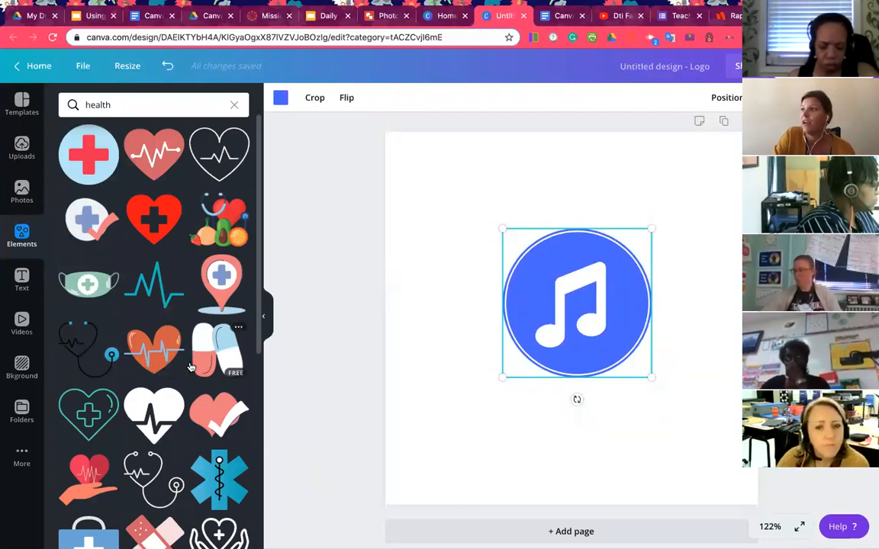
left_click(117, 105)
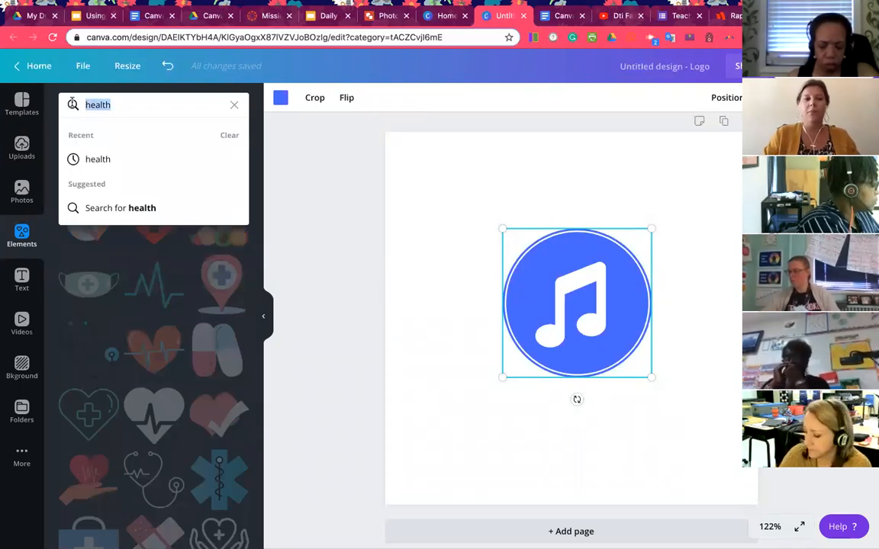
key("BackSpace")
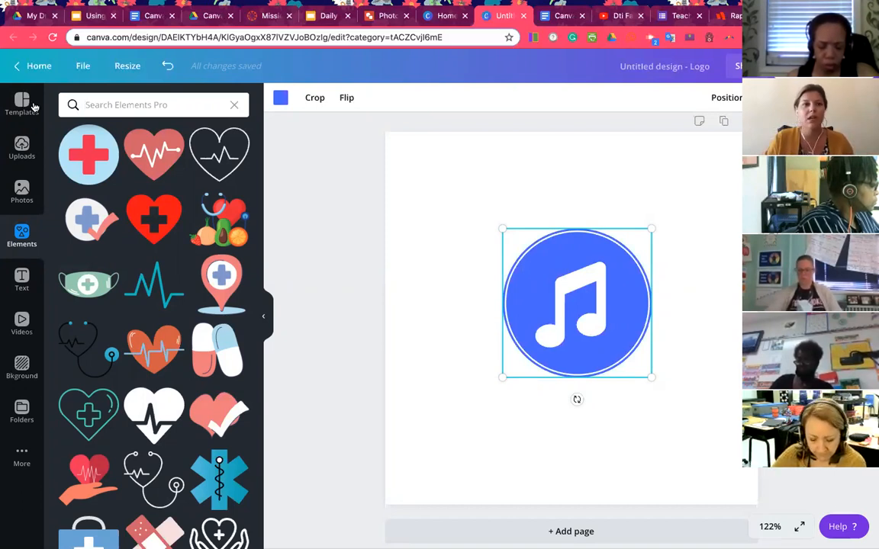
Search the elements for "science", and replace the music note icon on the page with the orange rocket illustration.
left_click(135, 106)
type("science")
key("Return")
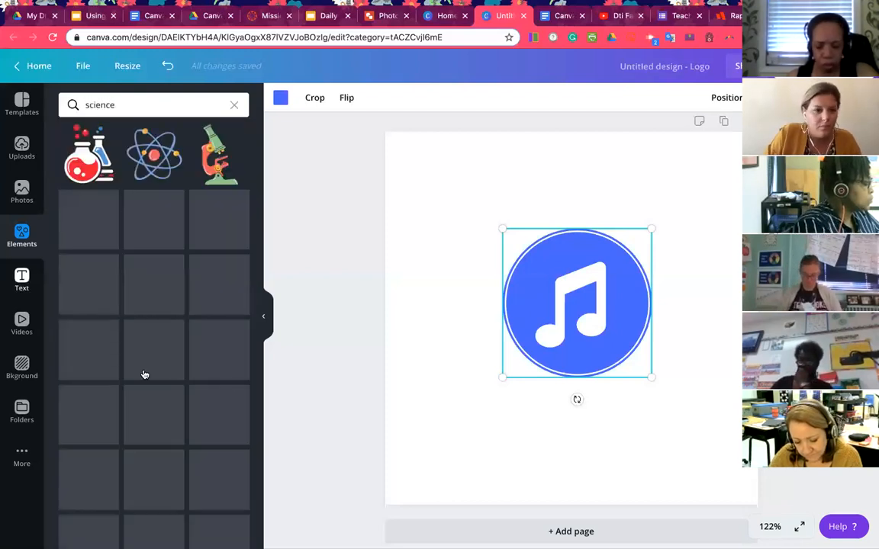
key("Delete")
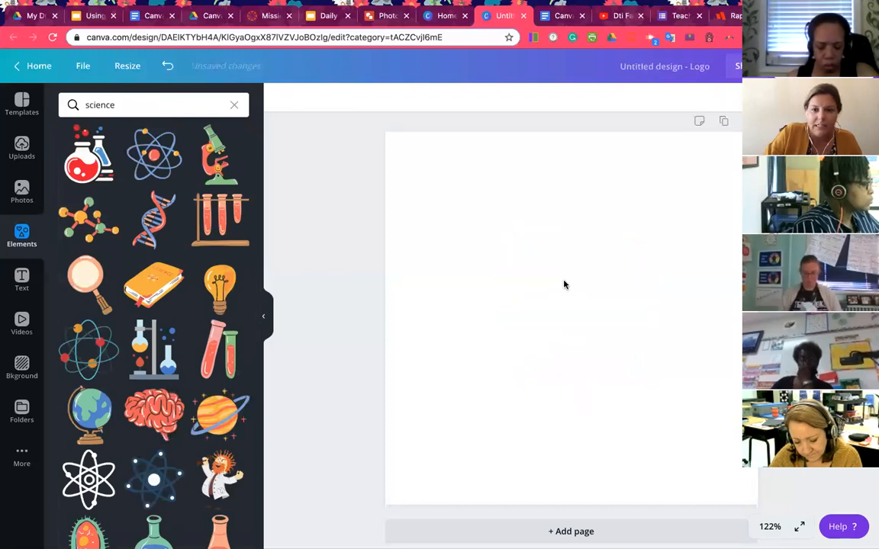
scroll(155, 422, "down", 2)
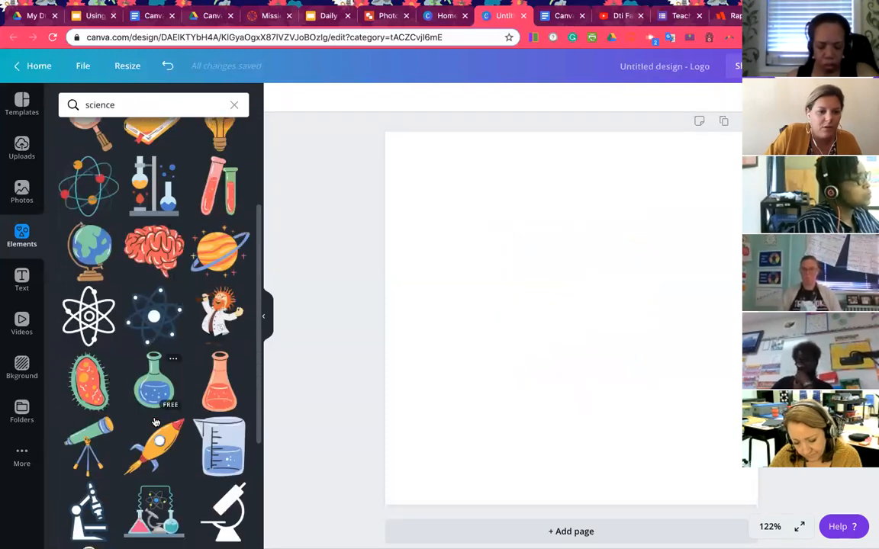
left_click(154, 422)
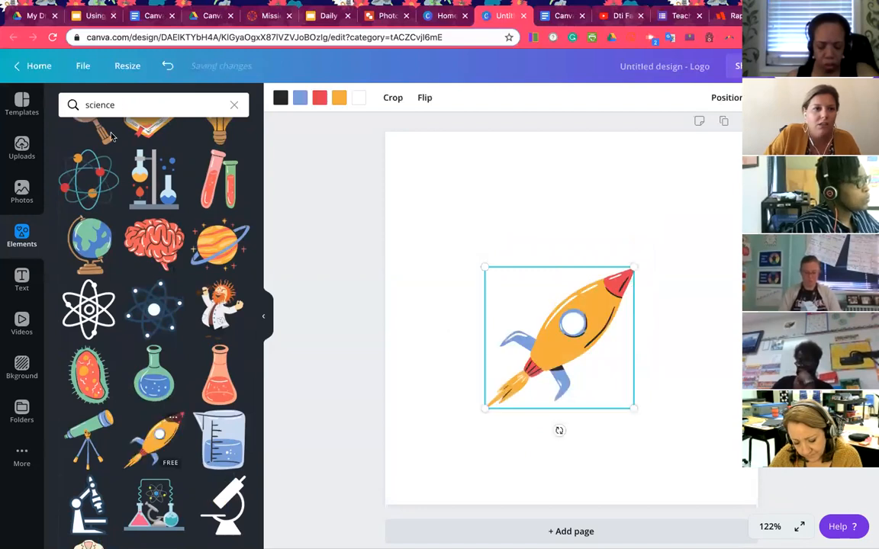
Search the elements for "planet" and place the green planet with the orange ring overlapping the rocket's upper part.
left_click(119, 105)
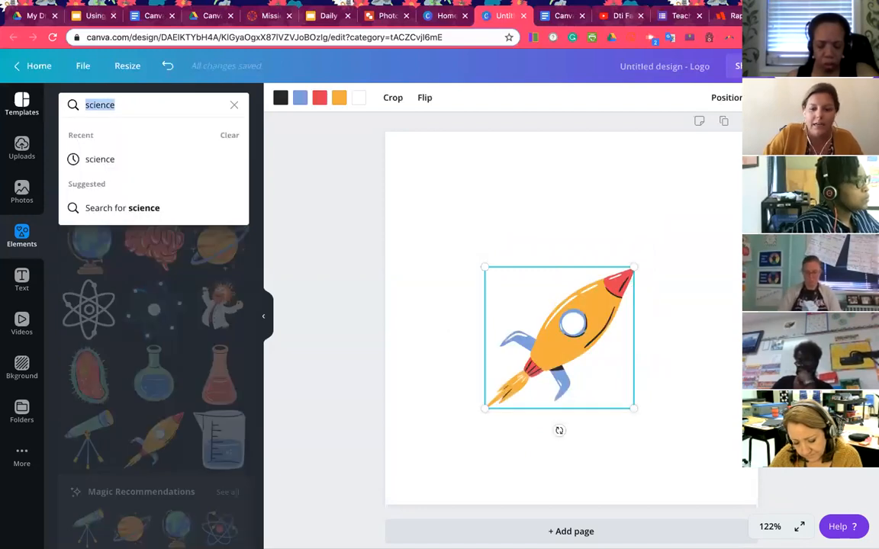
type("planet")
key("Return")
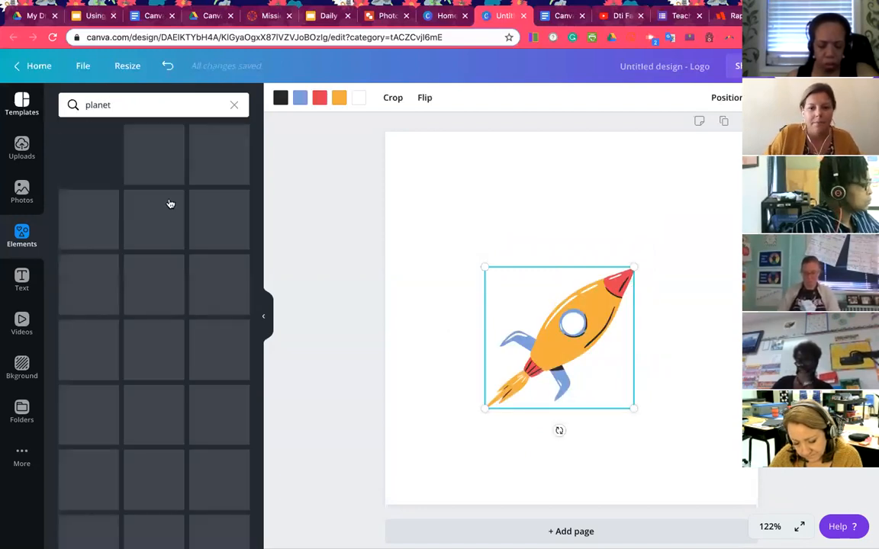
scroll(213, 394, "down", 1)
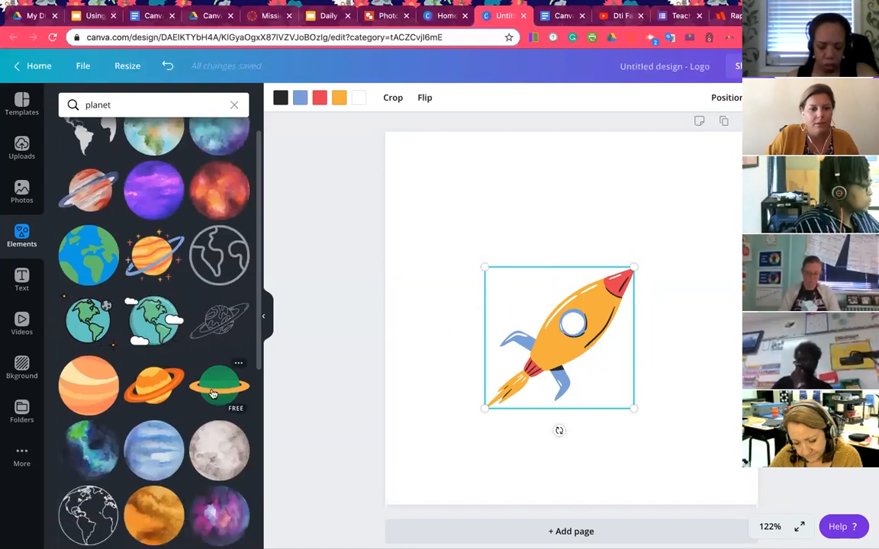
left_click_drag(213, 394, 477, 257)
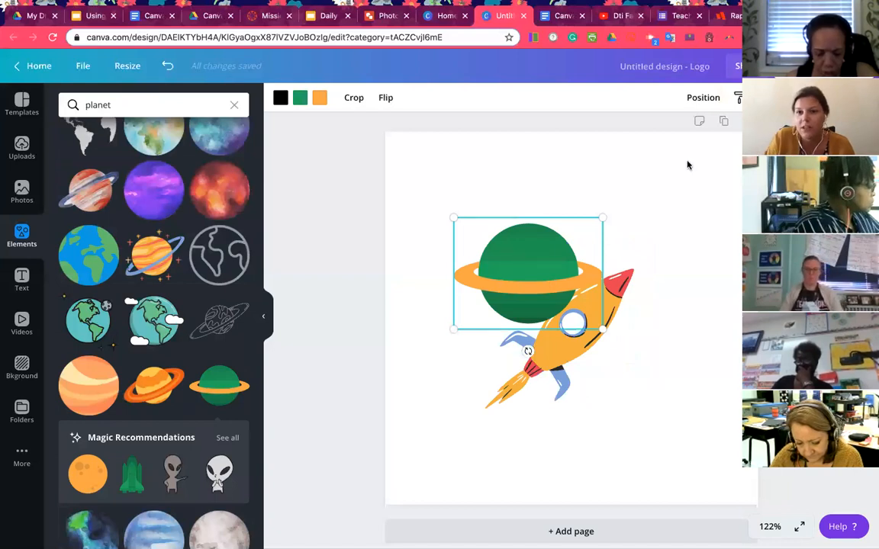
Send the green planet behind the rocket, then shift the rocket slightly up and rotate it slightly clockwise.
left_click(701, 98)
left_click(656, 136)
left_click(548, 303)
left_click(659, 349)
left_click_drag(570, 340, 575, 320)
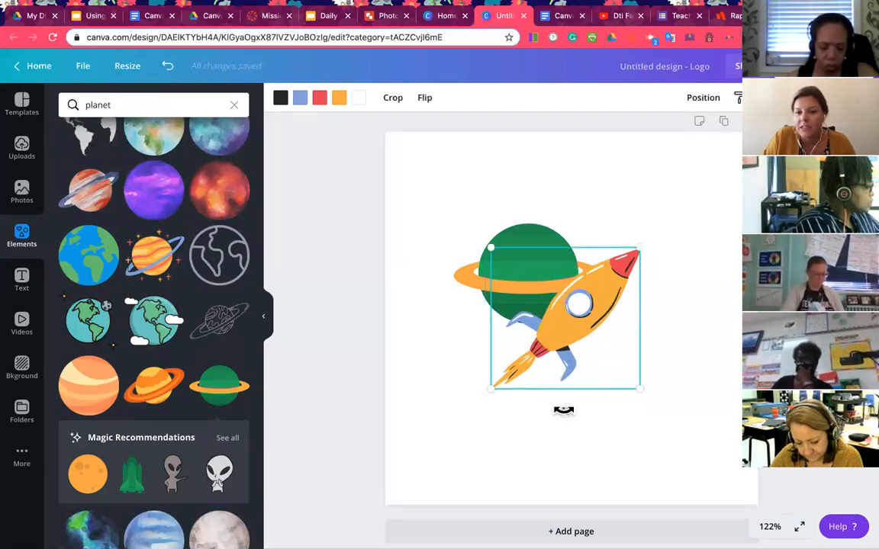
left_click_drag(563, 410, 549, 410)
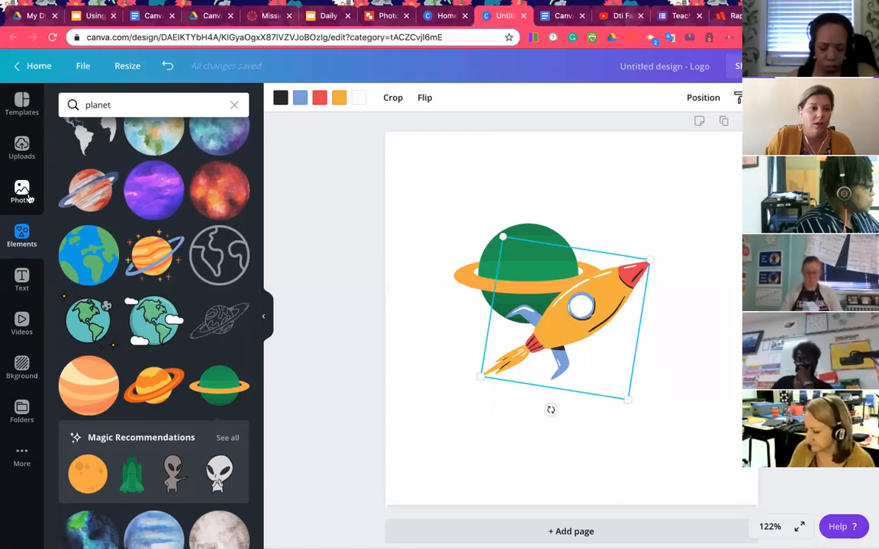
Add a circle shape, enlarge it slightly around the rocket and planet, and send it backward behind both graphics.
left_click(40, 238)
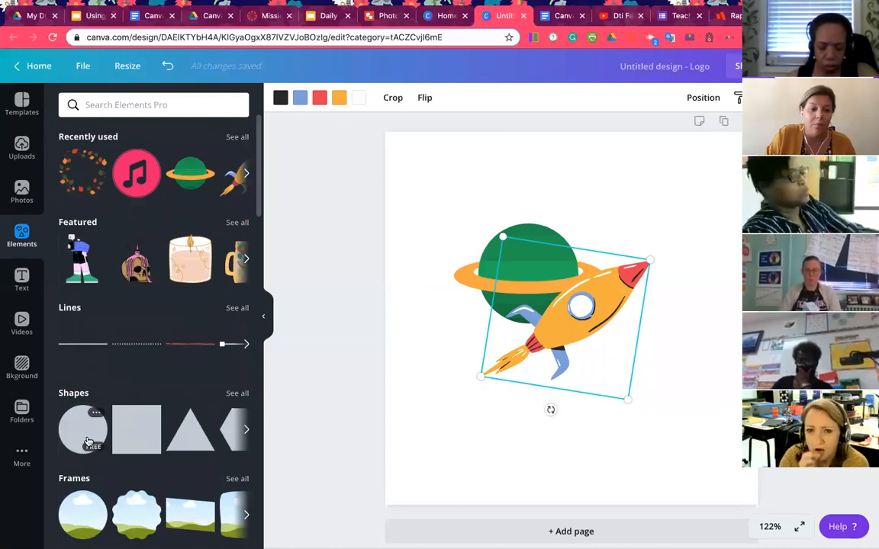
left_click(92, 440)
left_click_drag(540, 346, 525, 329)
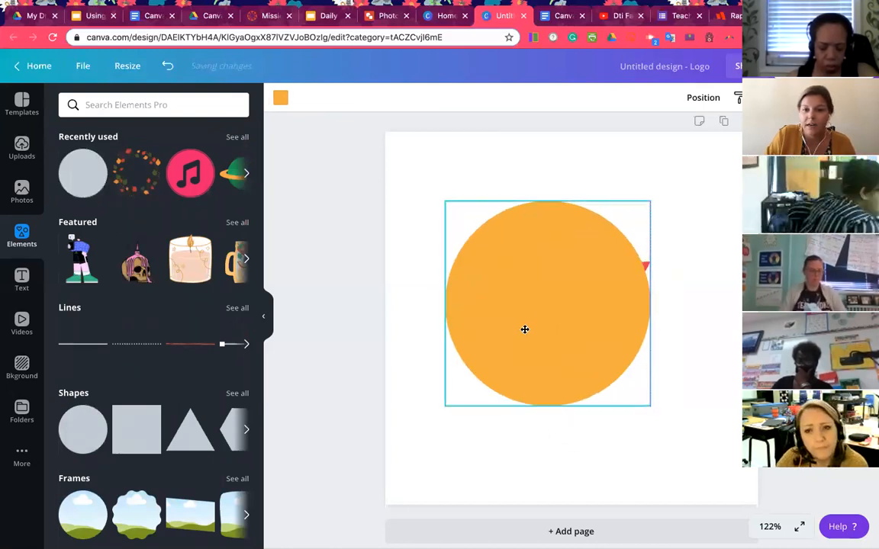
left_click_drag(649, 409, 663, 418)
left_click(704, 98)
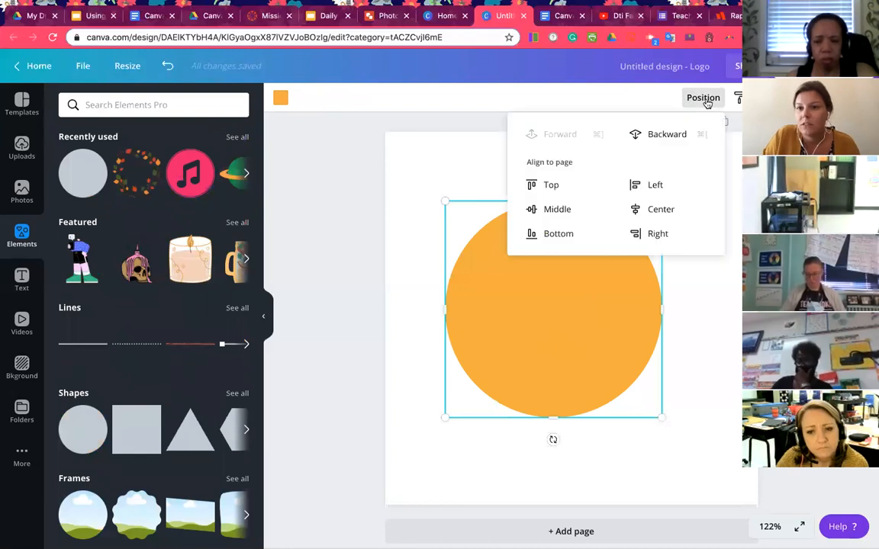
left_click(667, 134)
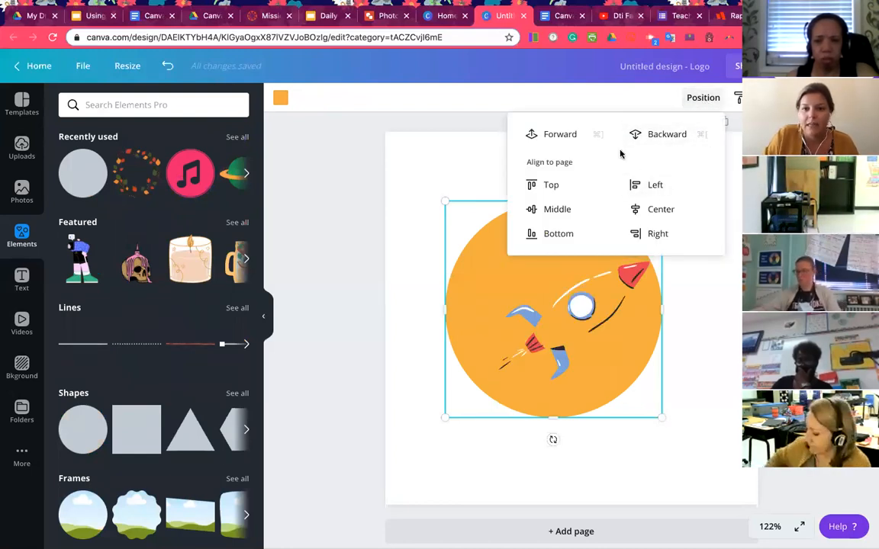
left_click(667, 135)
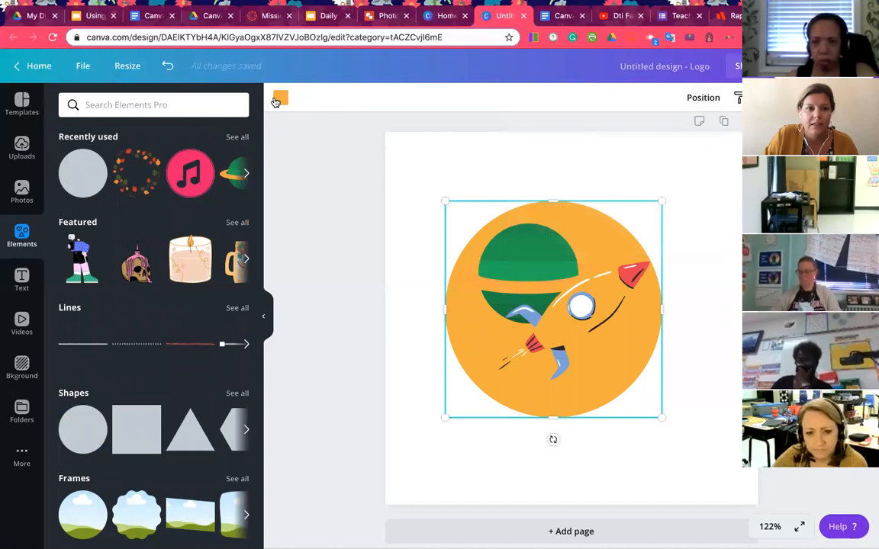
Fill the background circle with black from the default colours and deselect it.
left_click(279, 99)
left_click(76, 310)
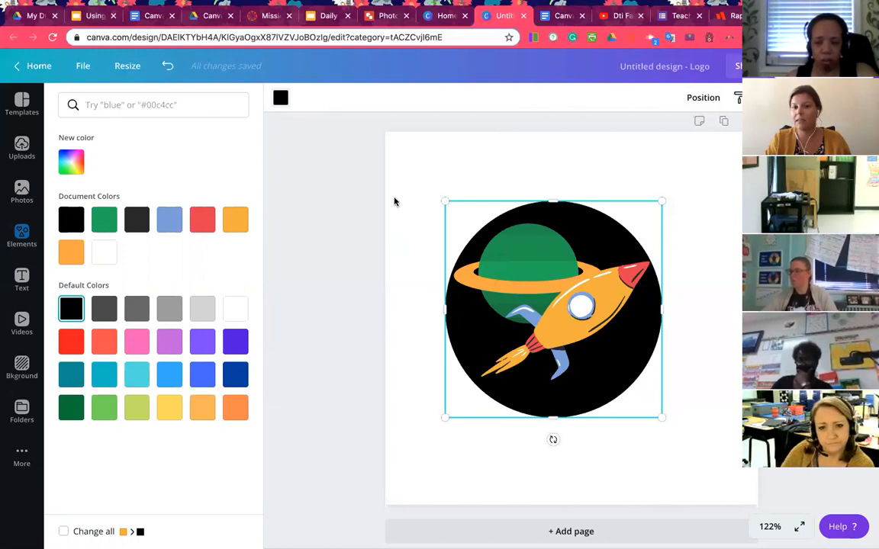
left_click(676, 332)
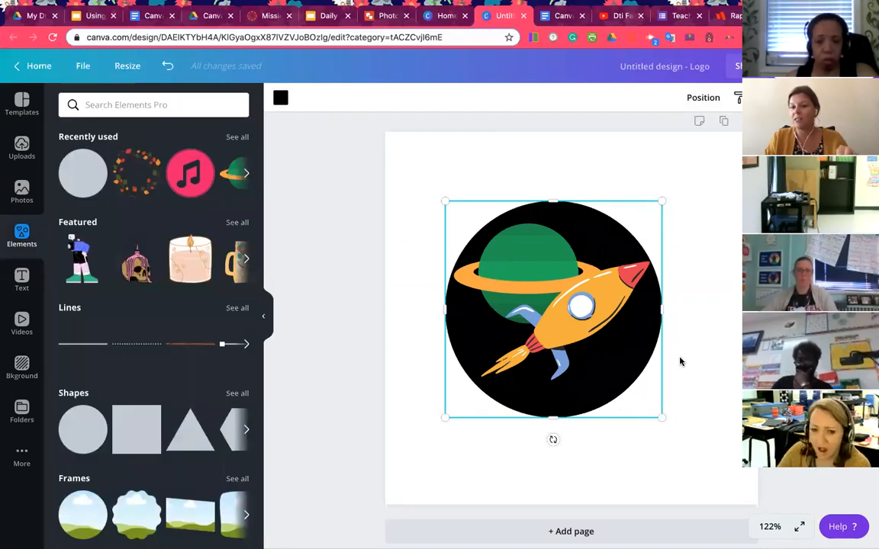
left_click(701, 391)
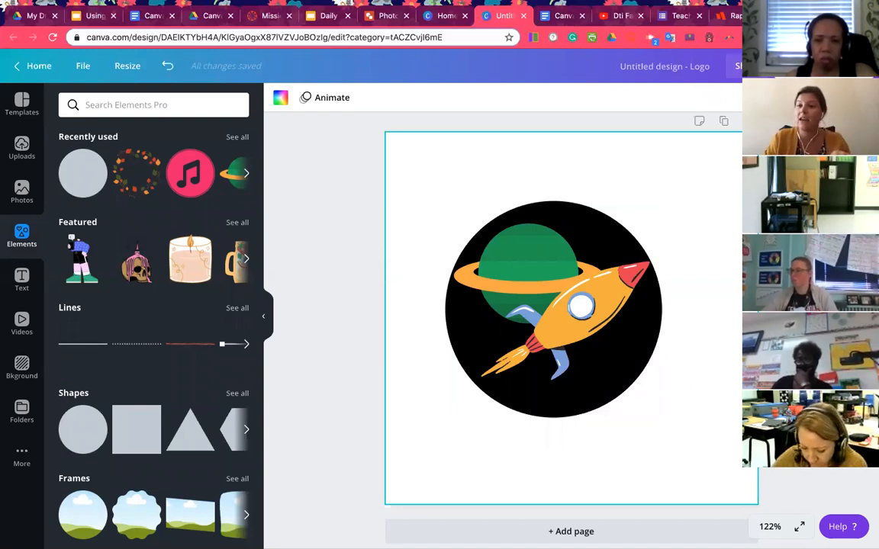
Open the logo's download options to review the file type and size settings, then close them.
left_click(809, 67)
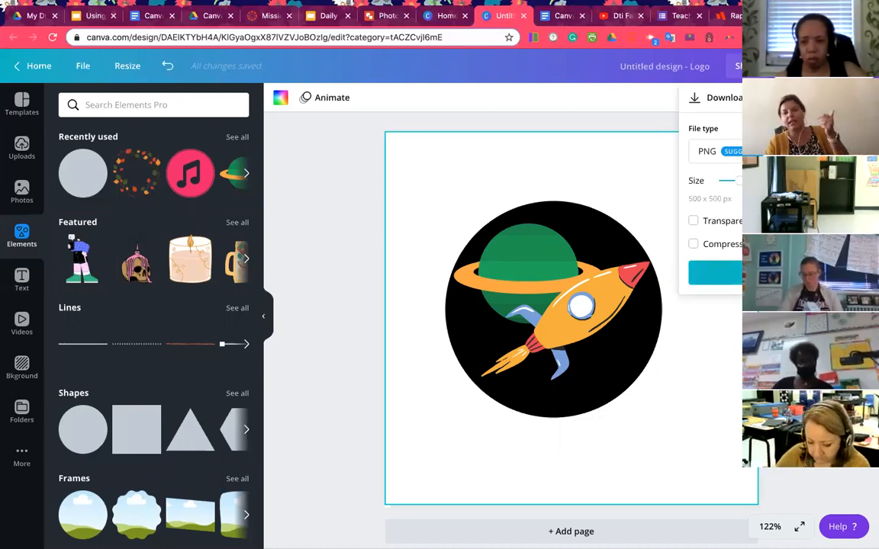
left_click(655, 444)
Select the circle, planet and rocket together and delete them from the page.
left_click(655, 433)
left_click_drag(660, 426, 447, 190)
key("Delete")
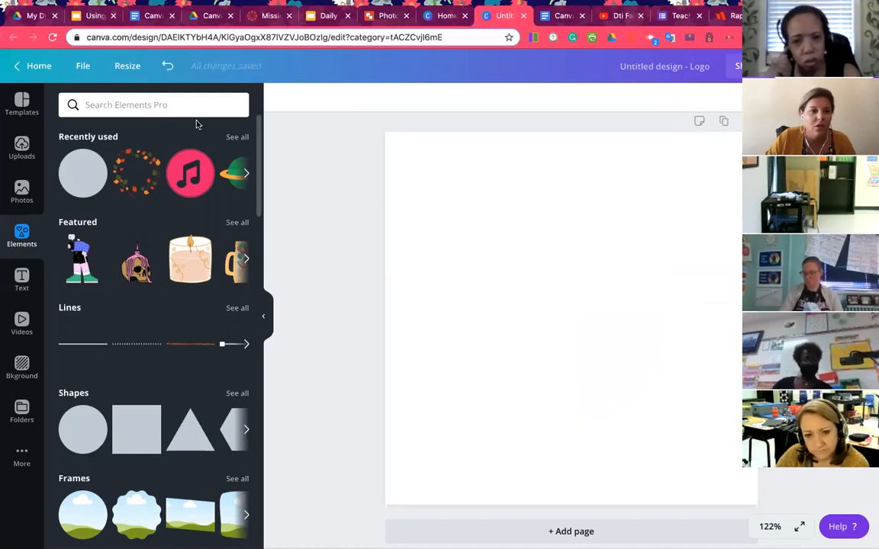
Add the recently used autumn leaf wreath to the page, enlarge it and centre it on the canvas.
left_click(131, 160)
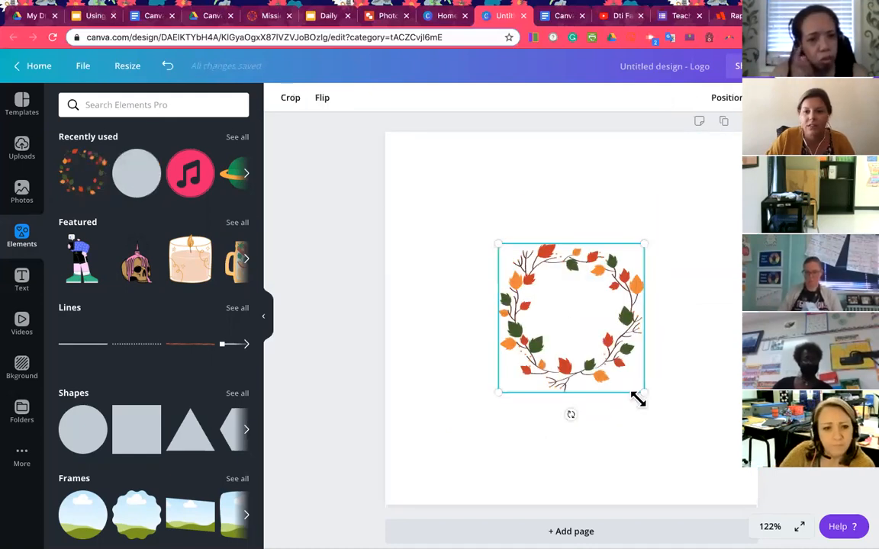
left_click_drag(645, 394, 684, 433)
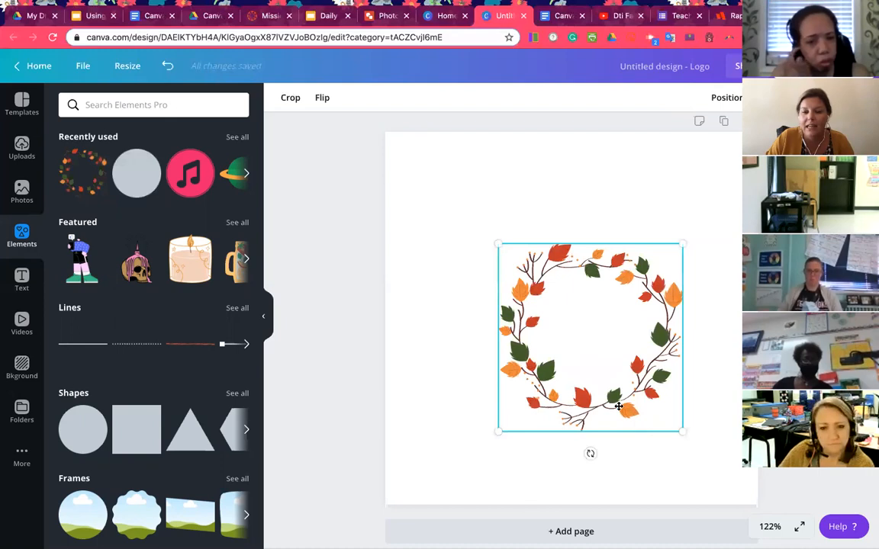
left_click_drag(618, 406, 580, 376)
left_click_drag(643, 404, 664, 420)
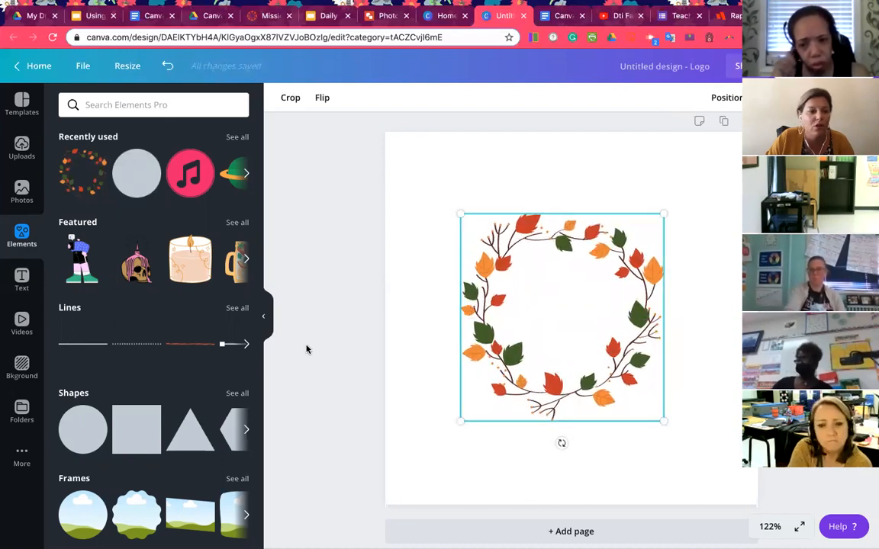
Add the "Cheers to the new year" font combination to the page and replace its word "Cheers" with "Monday".
left_click(23, 281)
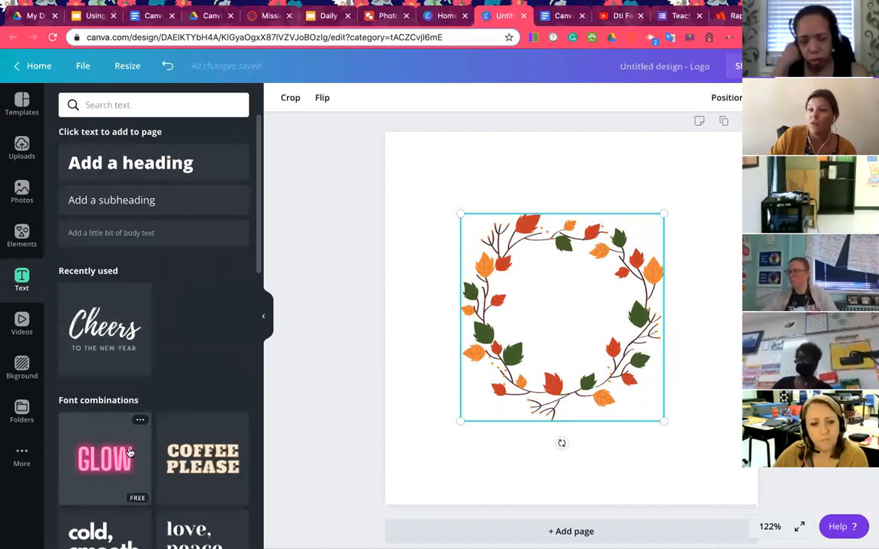
scroll(129, 453, "down", 8)
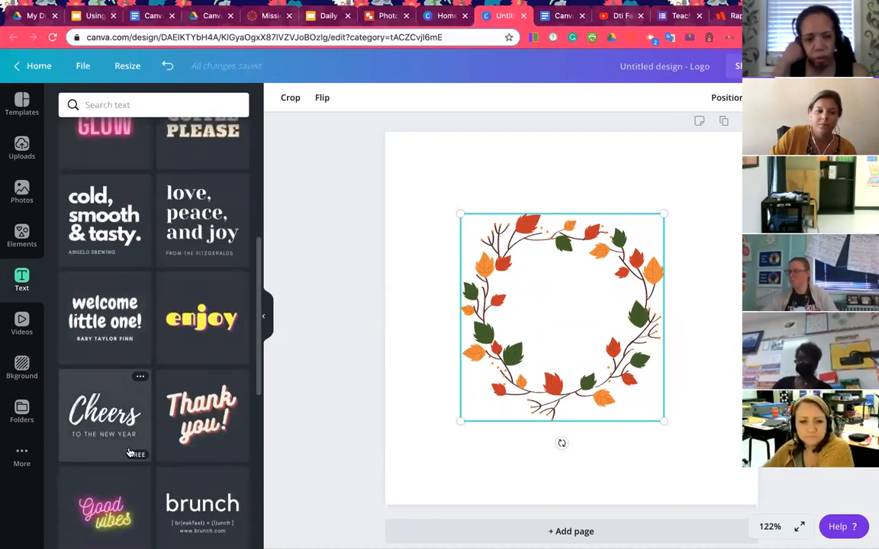
scroll(129, 454, "down", 2)
left_click(137, 379)
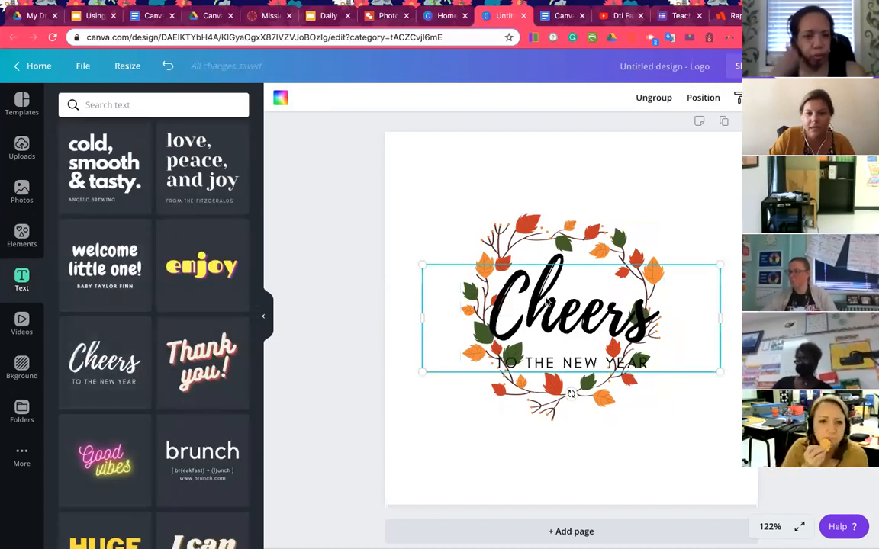
left_click(588, 324)
double_click(587, 318)
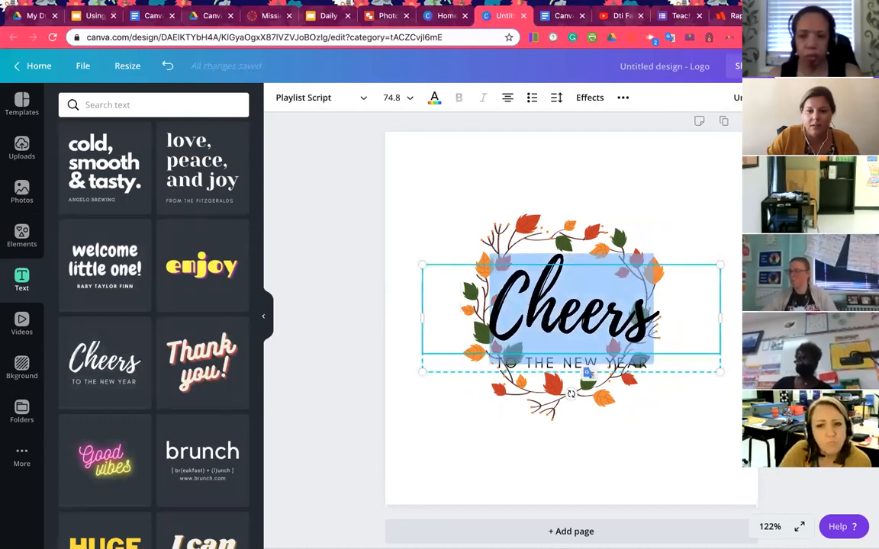
type("Monday")
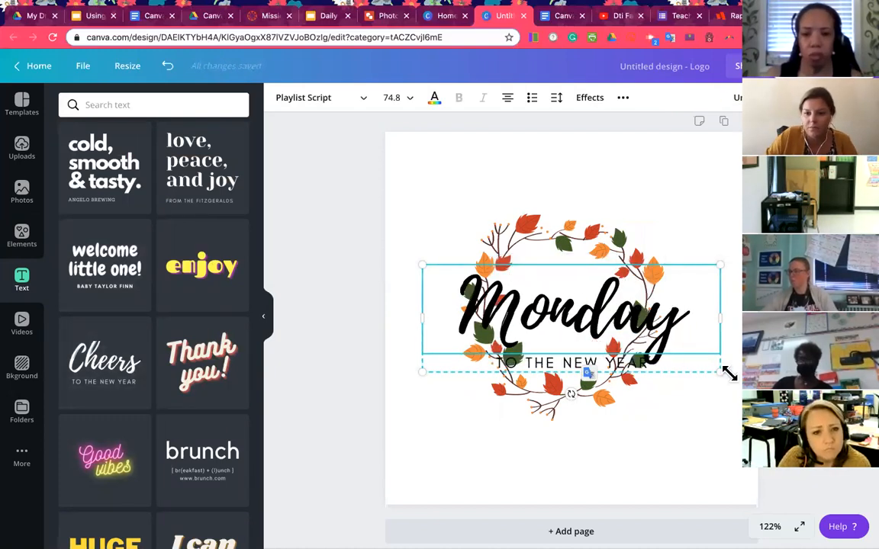
Shrink the grouped Monday text to about 259 by 93 and centre it horizontally within the leaf wreath.
left_click_drag(648, 334, 647, 336)
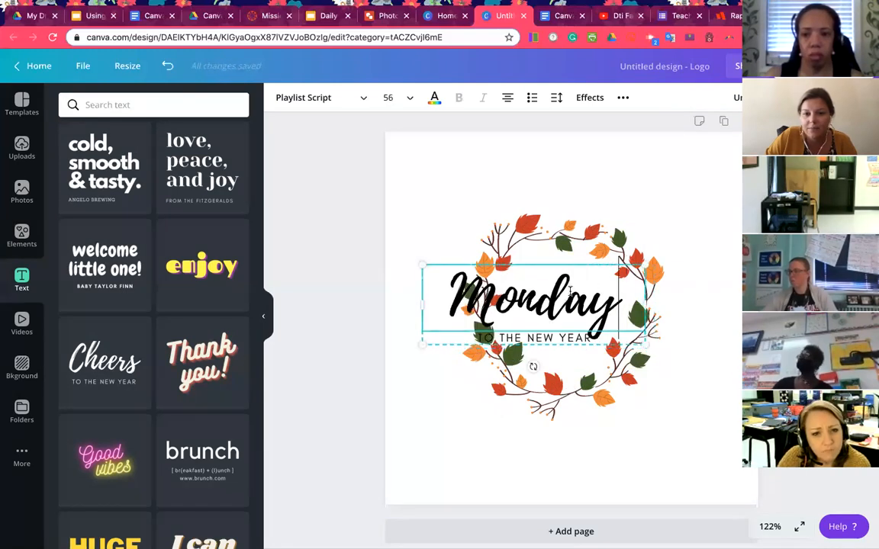
left_click(702, 378)
left_click_drag(515, 324, 553, 323)
left_click_drag(682, 343, 652, 337)
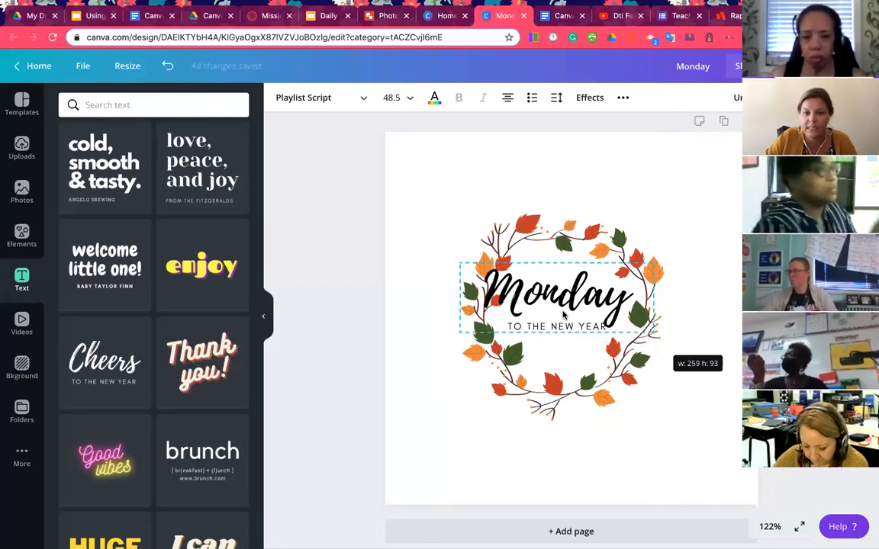
key("Down")
key("Down")
key("Down")
key("Down")
key("Right")
key("Right")
key("Right")
key("Right")
key("Right")
key("Right")
key("Right")
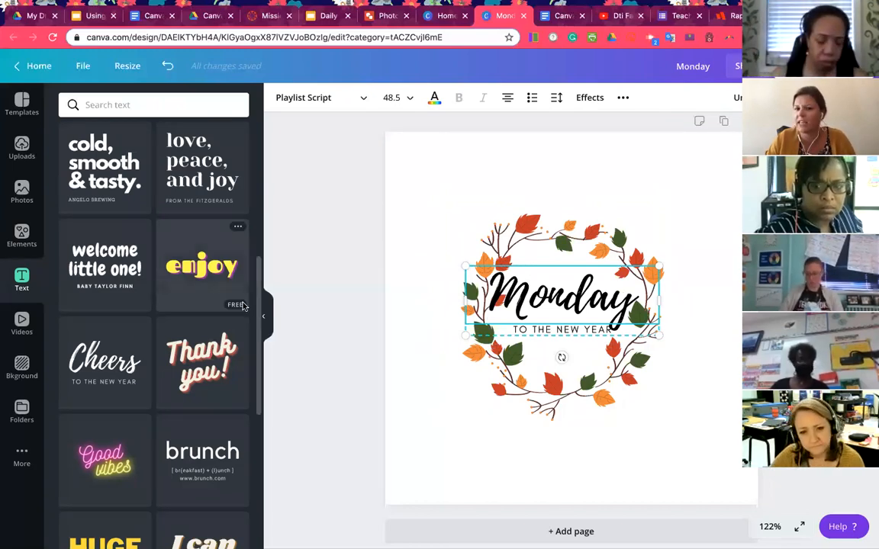
Ungroup the text combination, move the "TO THE NEW YEAR" line below the wreath and delete it.
left_click(566, 312)
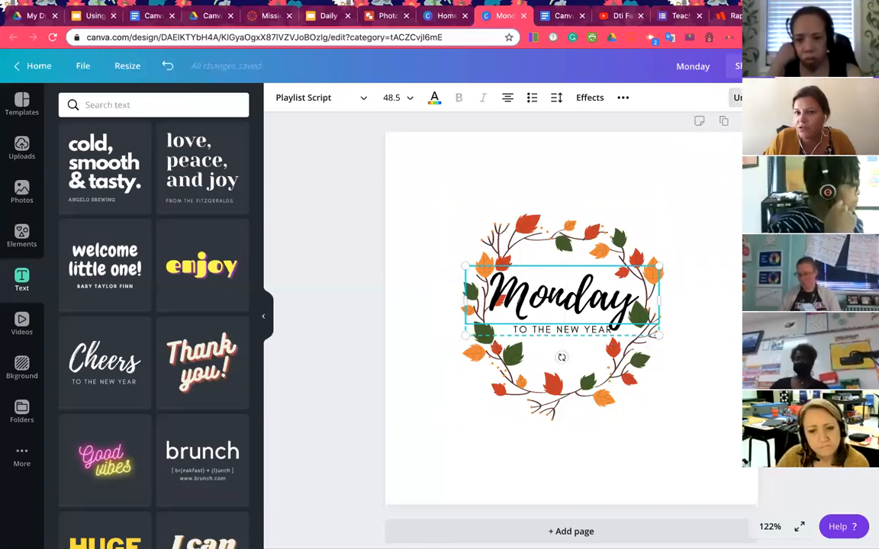
key("Escape")
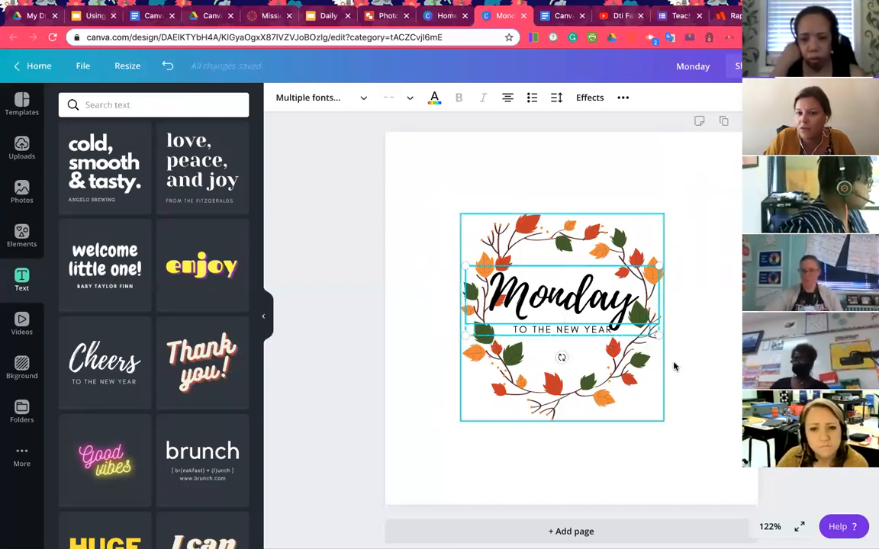
left_click(718, 396)
left_click(585, 337)
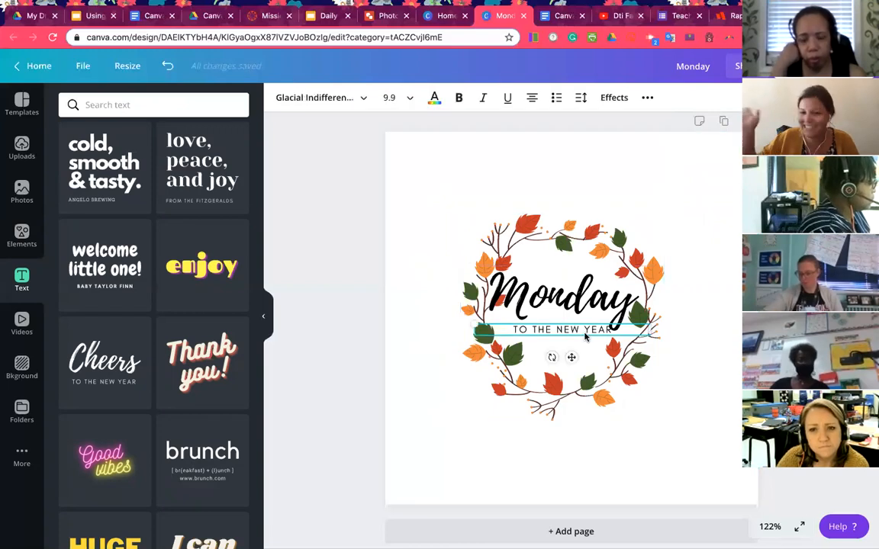
left_click_drag(586, 362, 595, 488)
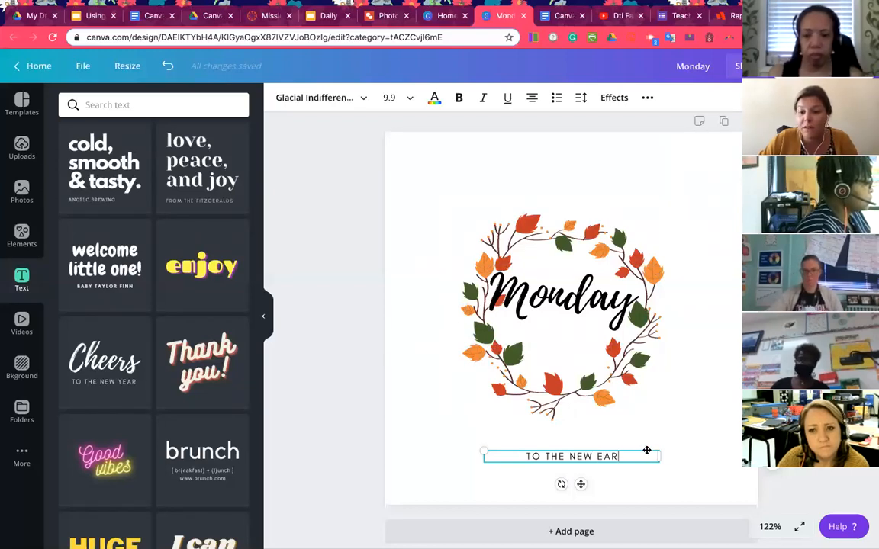
key("Escape")
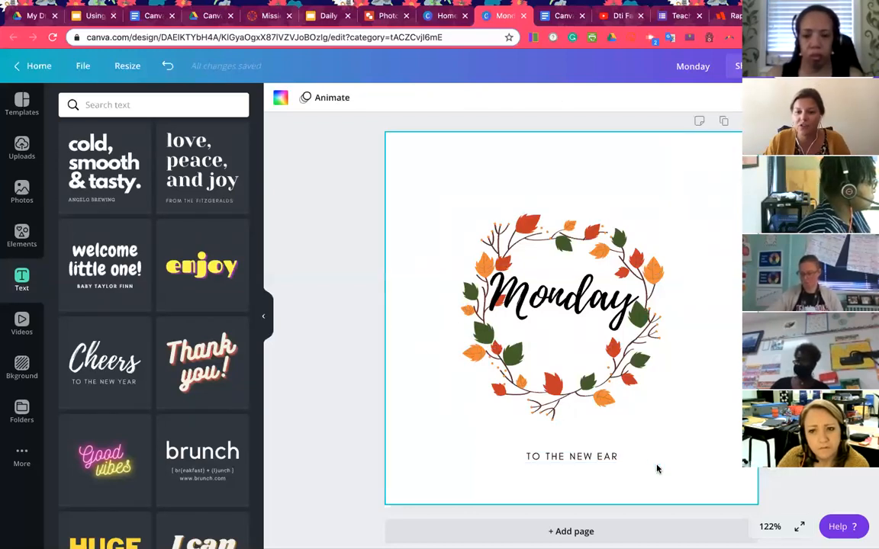
left_click(608, 458)
key("Delete")
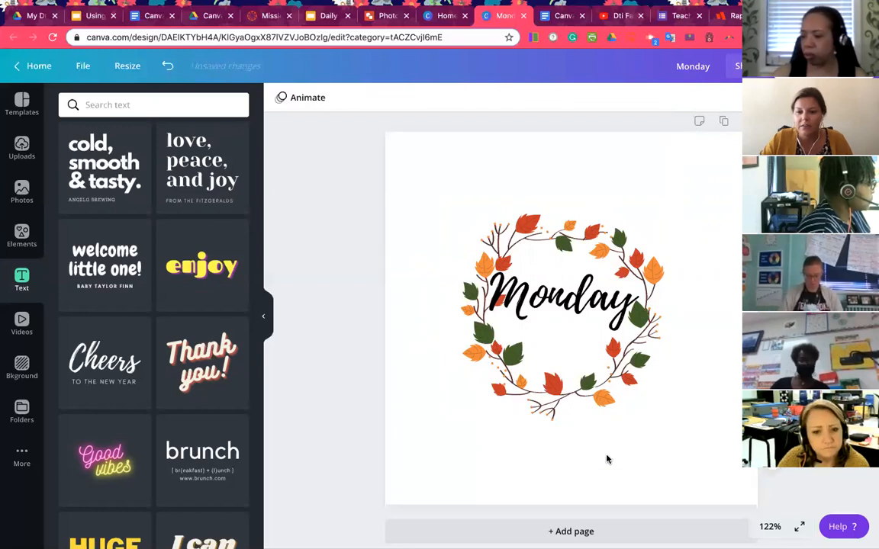
Reduce the Monday text to about size 46 and move it slightly lower inside the wreath.
left_click(476, 325)
left_click_drag(465, 324, 476, 321)
left_click_drag(528, 311, 531, 320)
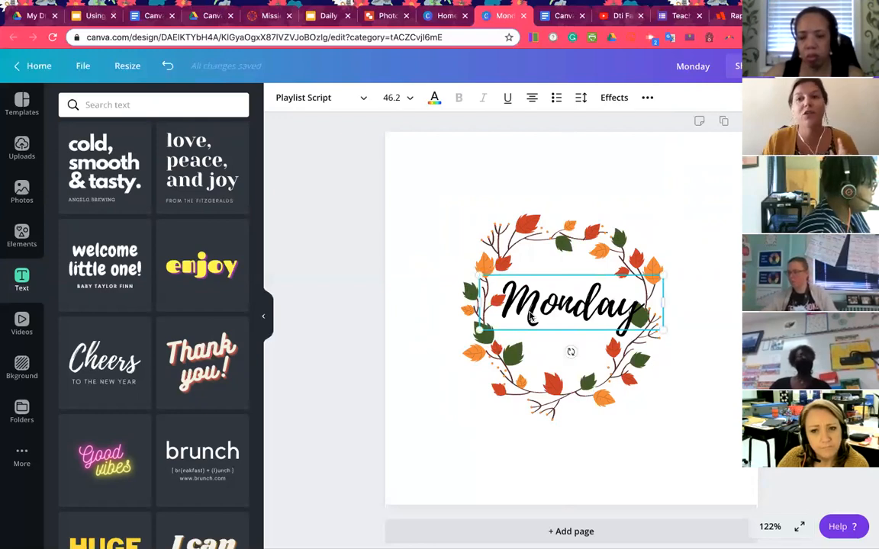
Switch to the Google Slides deck, present from "How do I do this?", advance to "Upload and Link in Canvas" and exit the presentation.
left_click(94, 17)
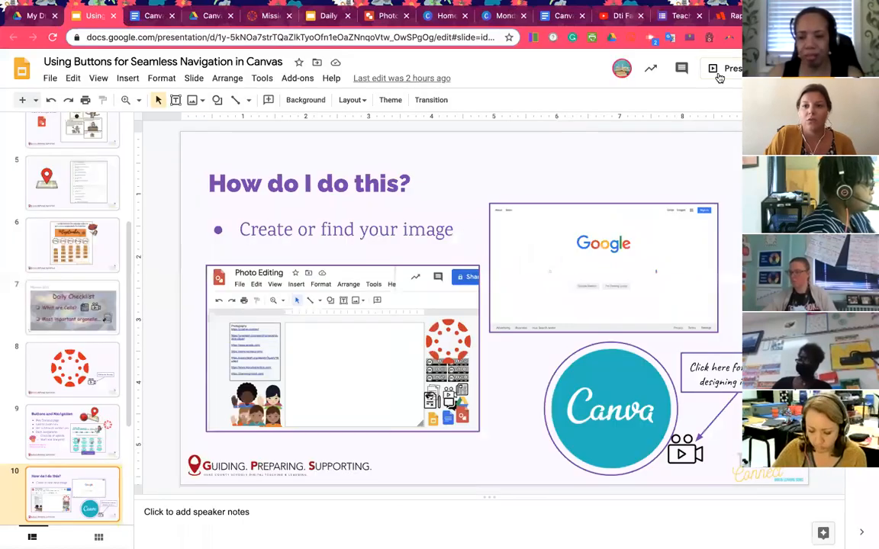
left_click(719, 77)
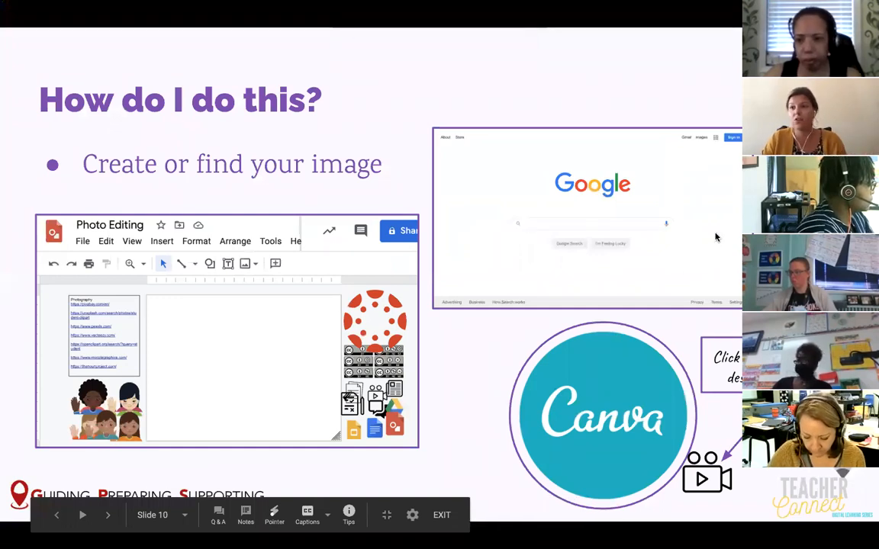
key("Right")
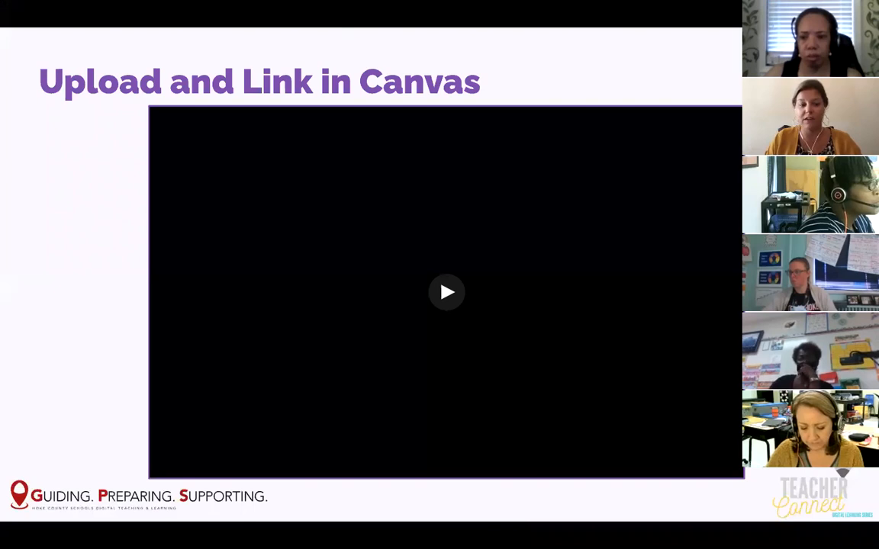
key("Escape")
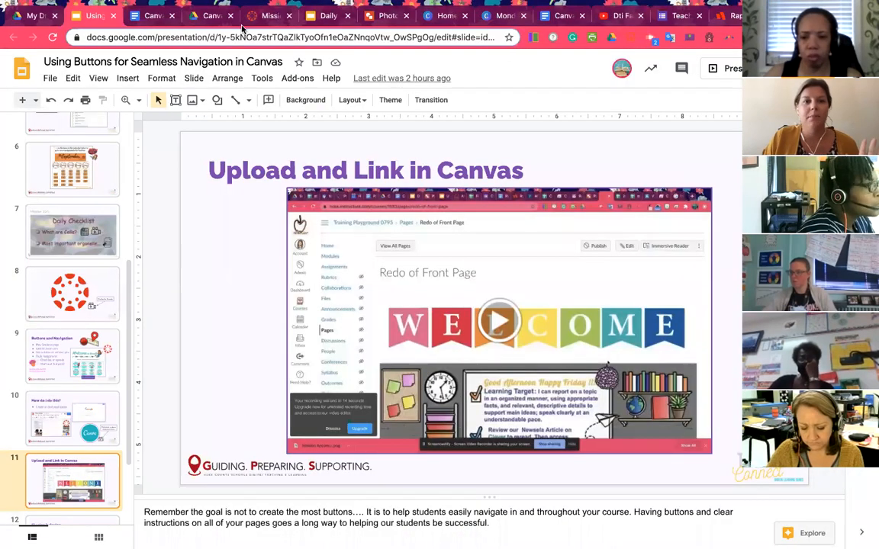
Switch to the Training Playground 0795 course in Canvas, leave Student View and look over the course home page.
left_click(265, 16)
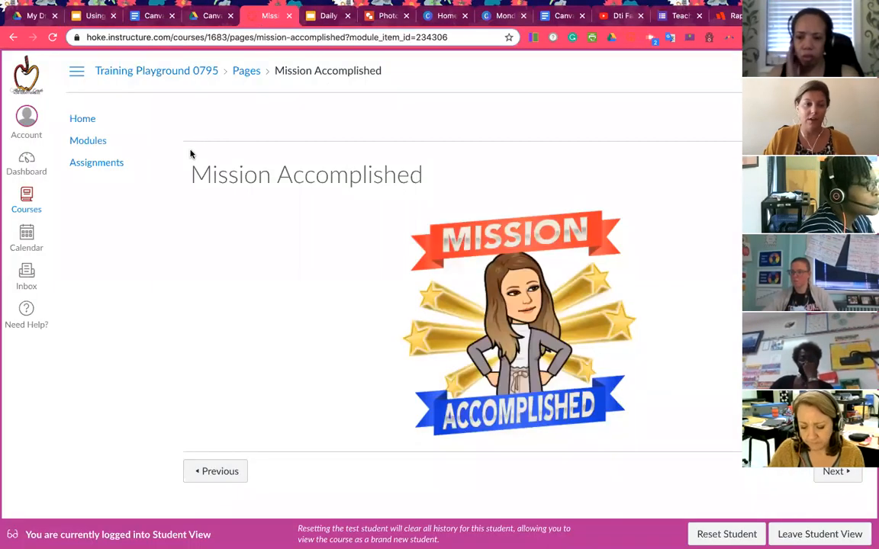
left_click(820, 534)
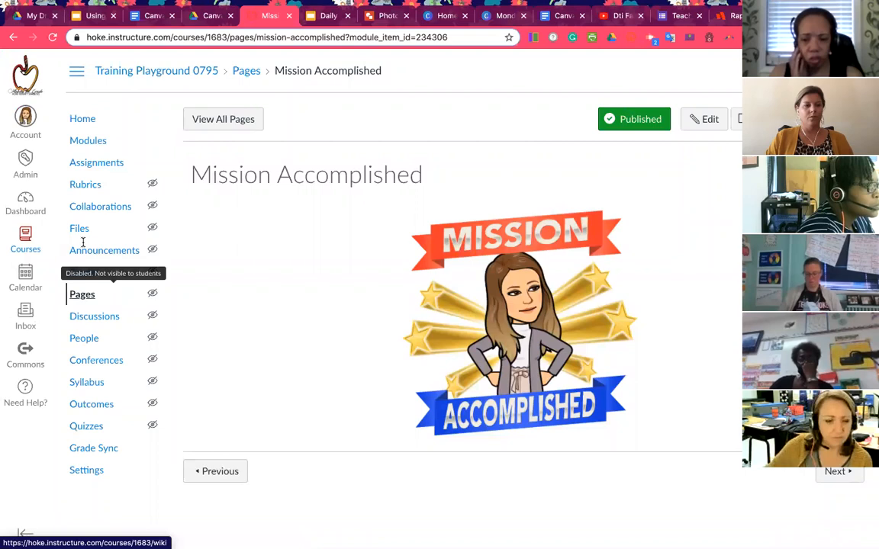
left_click(83, 121)
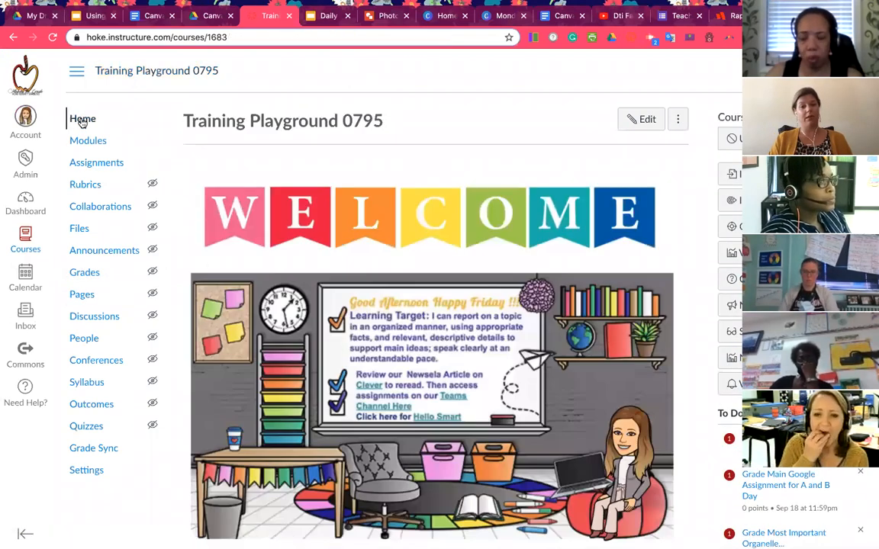
scroll(389, 410, "down", 1)
scroll(389, 409, "down", 3)
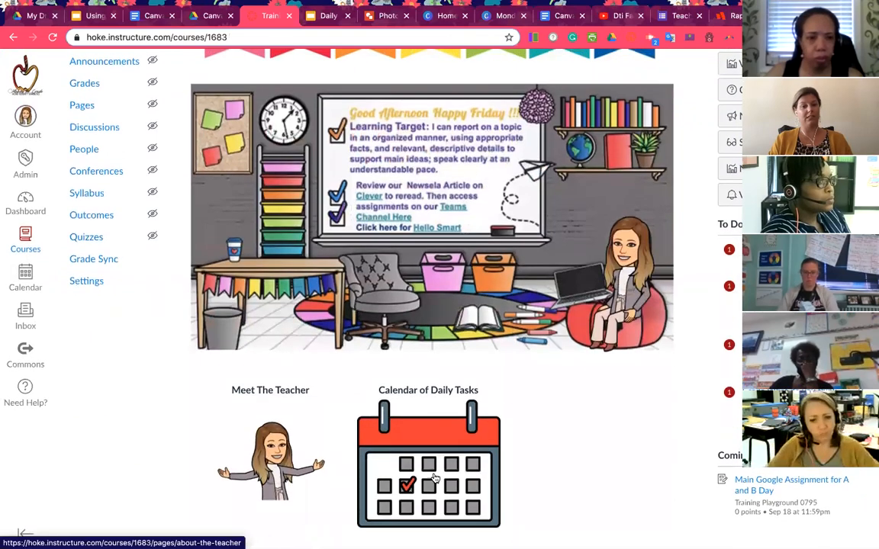
scroll(256, 288, "up", 3)
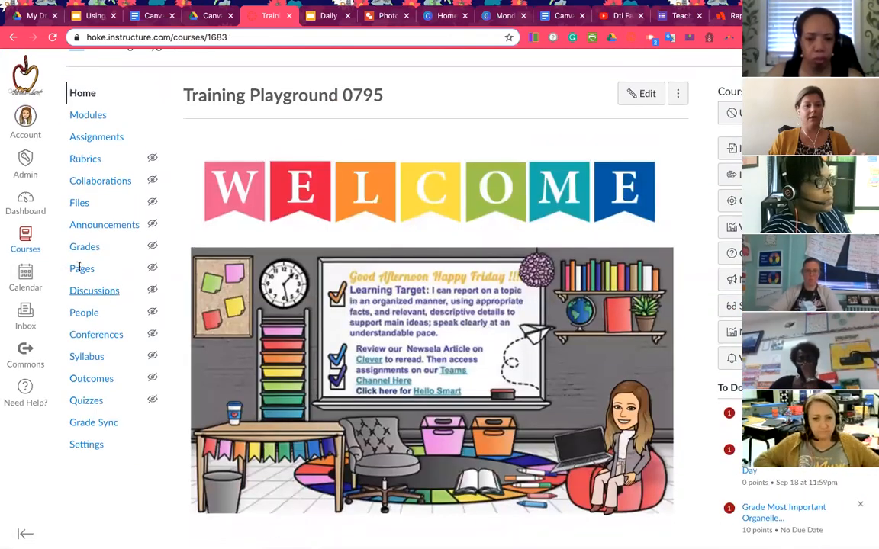
Open the "A 1:30 Homepage" page from the list of all course pages and look through its content.
left_click(85, 271)
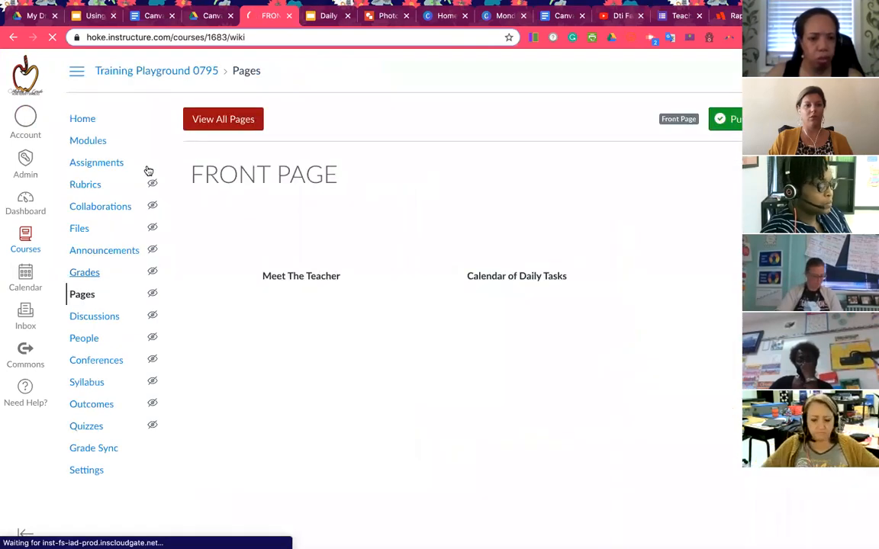
left_click(198, 120)
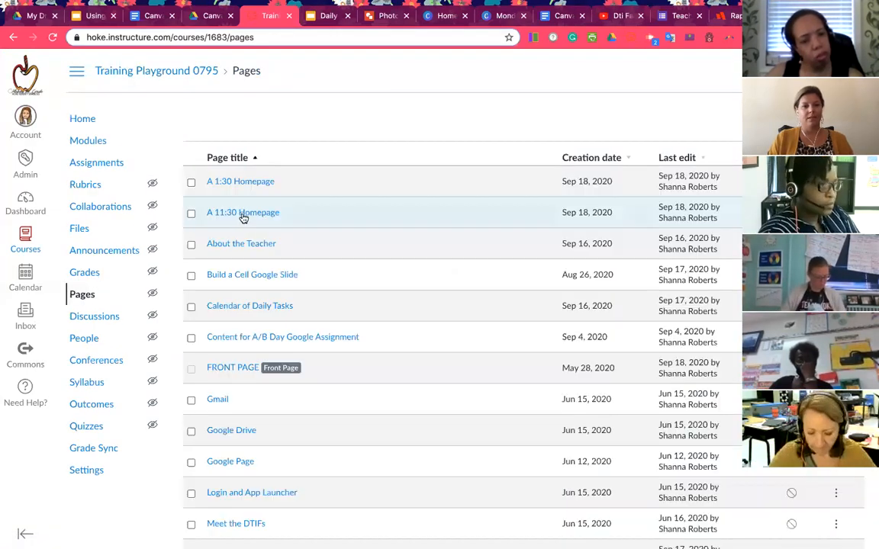
left_click(236, 184)
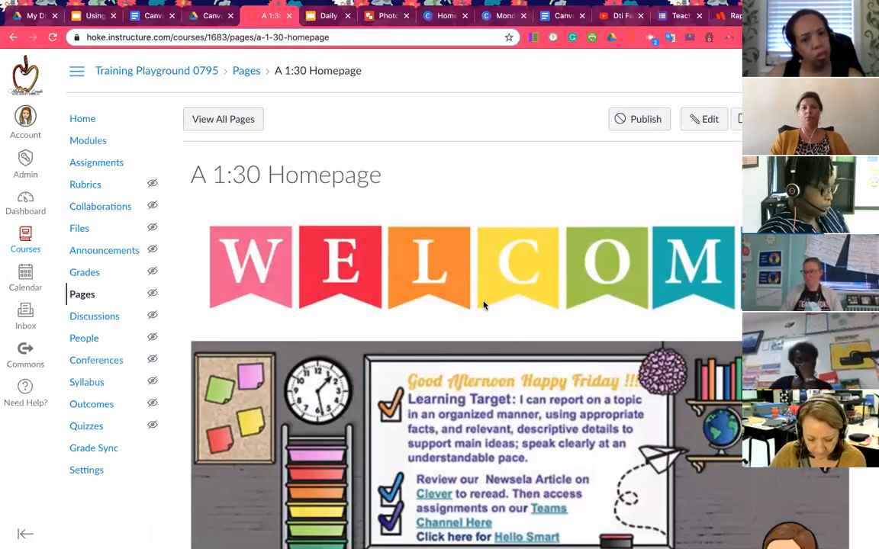
scroll(483, 306, "down", 4)
scroll(529, 148, "up", 4)
scroll(503, 269, "down", 4)
scroll(391, 489, "up", 4)
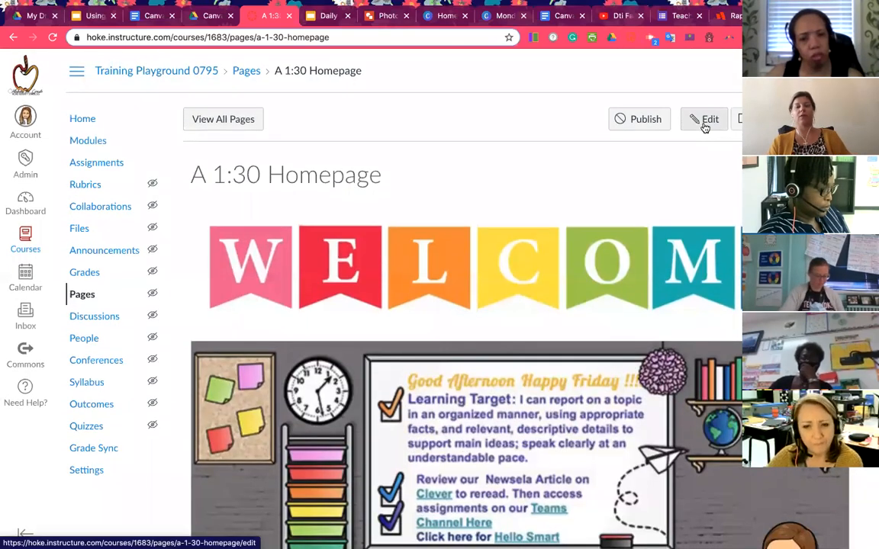
Open the "A 1:30 Homepage" page for editing and place the text cursor in front of the Welcome banner image.
left_click(705, 123)
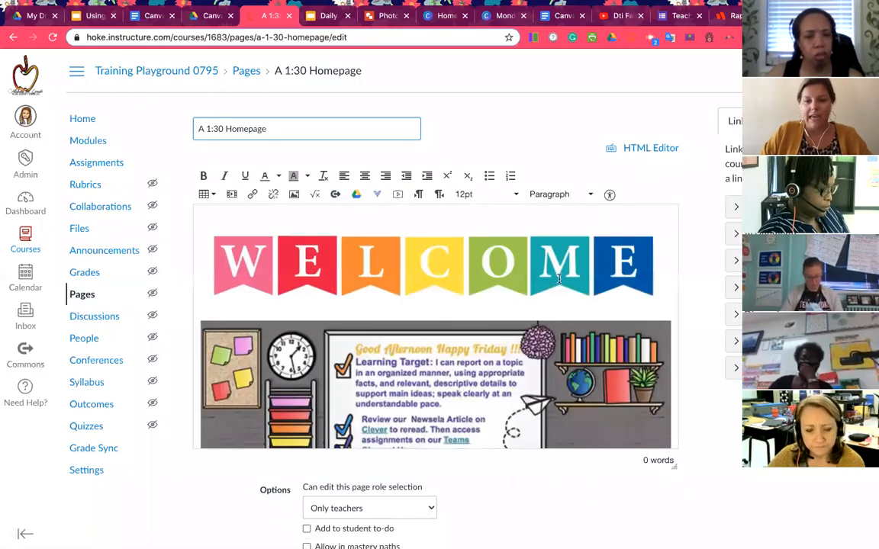
scroll(553, 339, "down", 1)
scroll(553, 339, "down", 3)
scroll(409, 299, "up", 5)
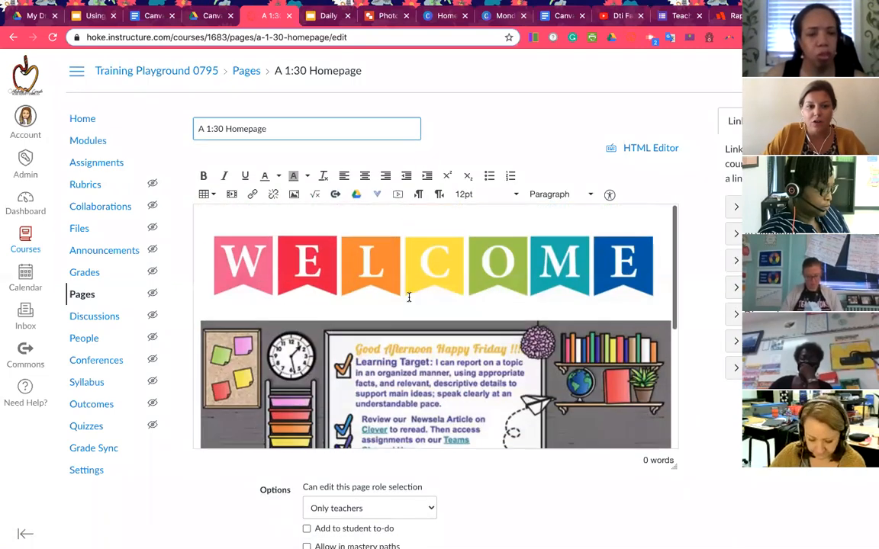
left_click(207, 257)
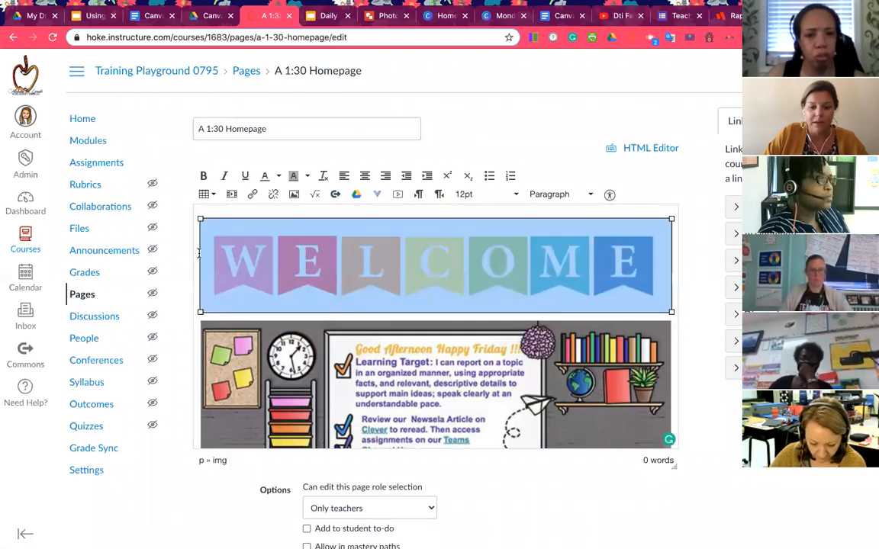
left_click(199, 261)
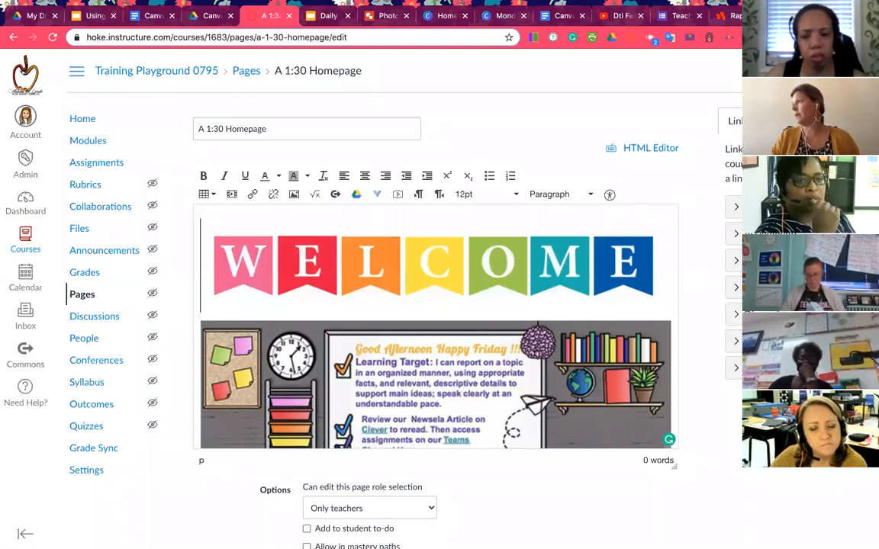
Add empty lines below the classroom image in the page body and open the option for uploading a new image.
scroll(534, 306, "down", 3)
left_click(525, 303)
key("Right")
key("Return")
key("Return")
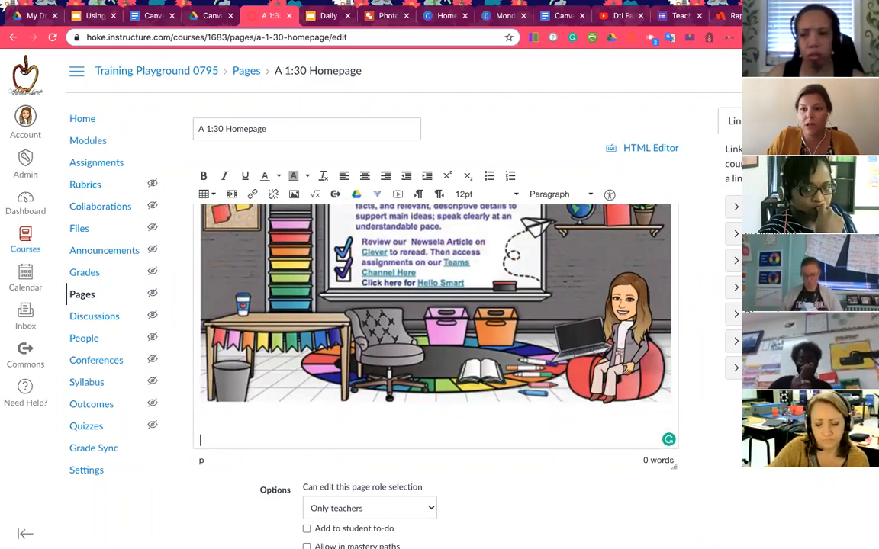
left_click(831, 122)
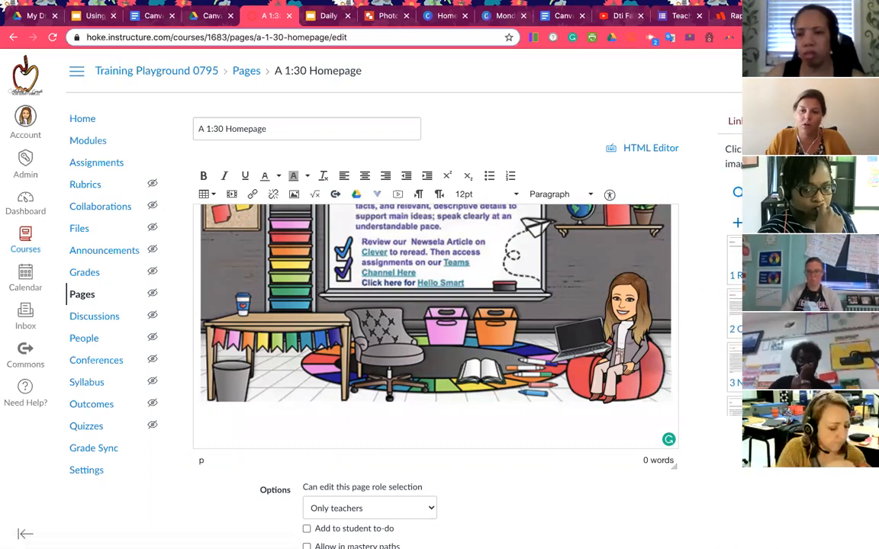
left_click(779, 223)
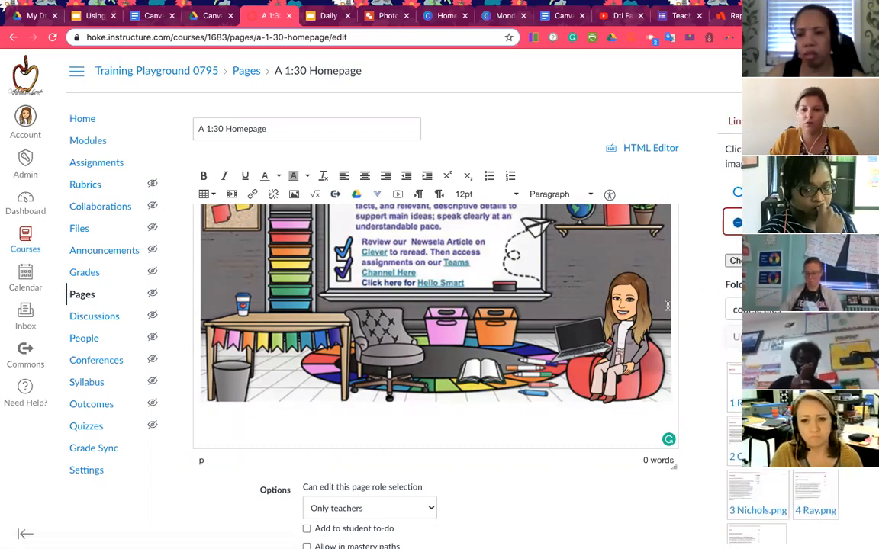
left_click(701, 366)
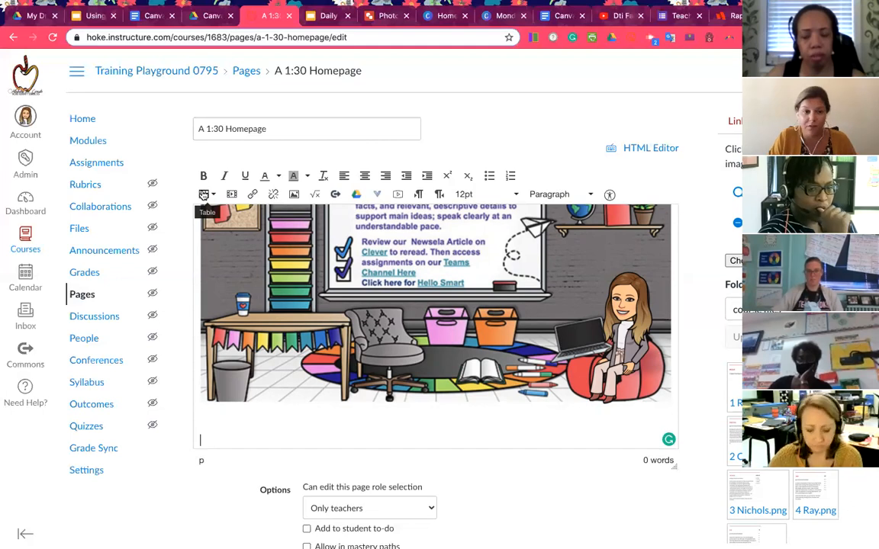
Insert a 2 x 2 table below the classroom image, head its columns "Meet the Teacher" and "Calendar of Tasks", and centre all cells.
left_click(204, 194)
mouse_move(225, 215)
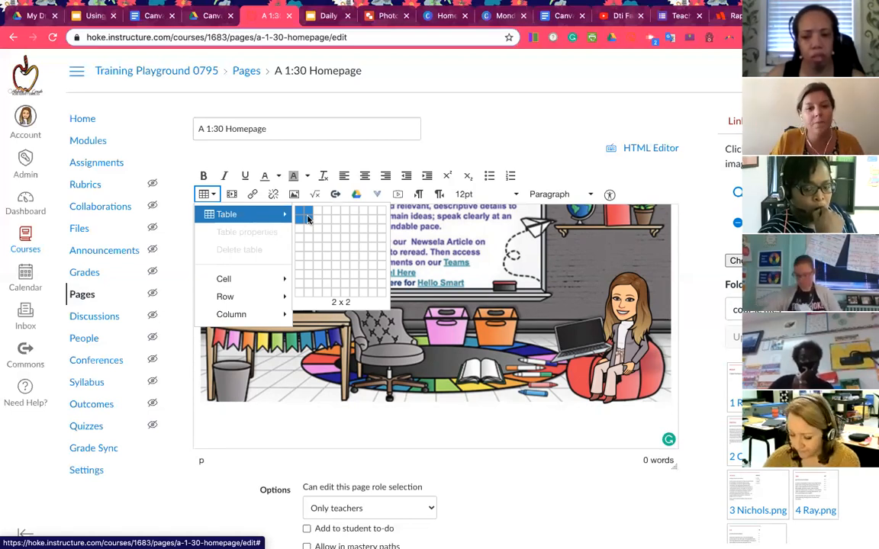
left_click(308, 219)
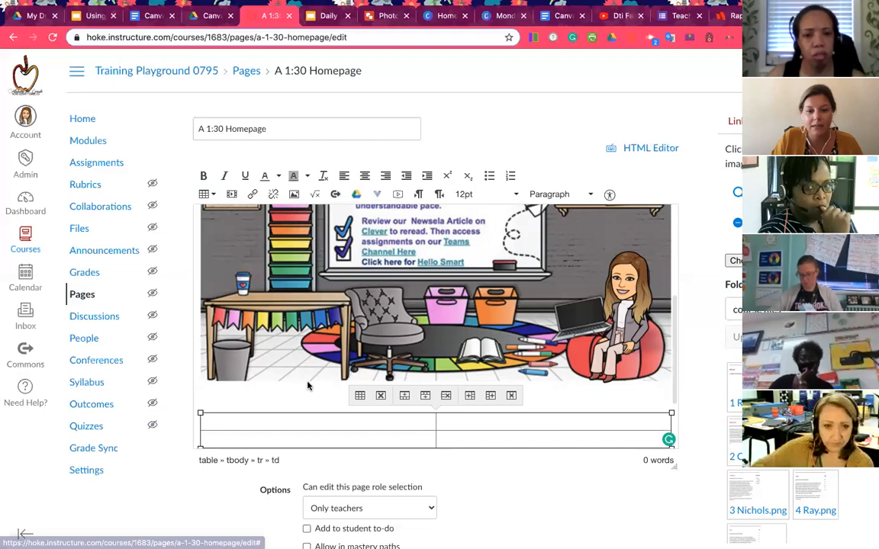
type("Meet the Teacher")
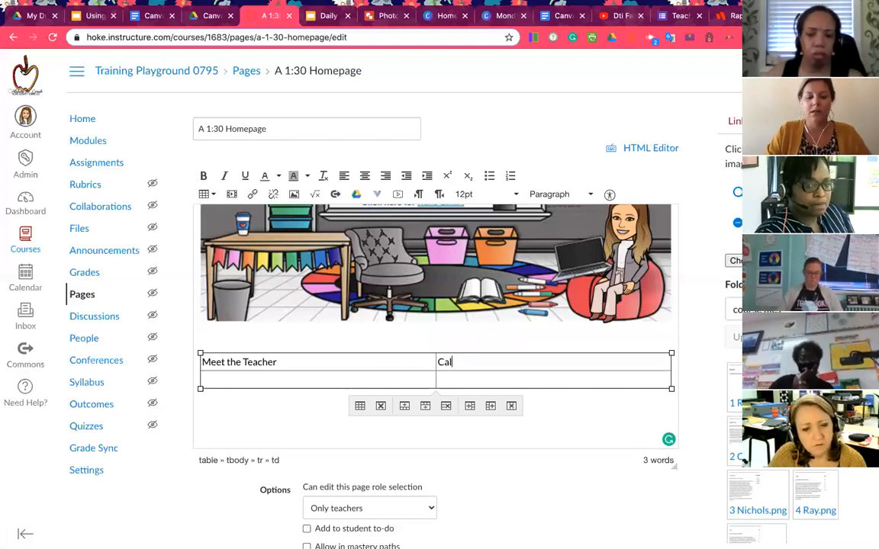
type("Calendar of Tasks")
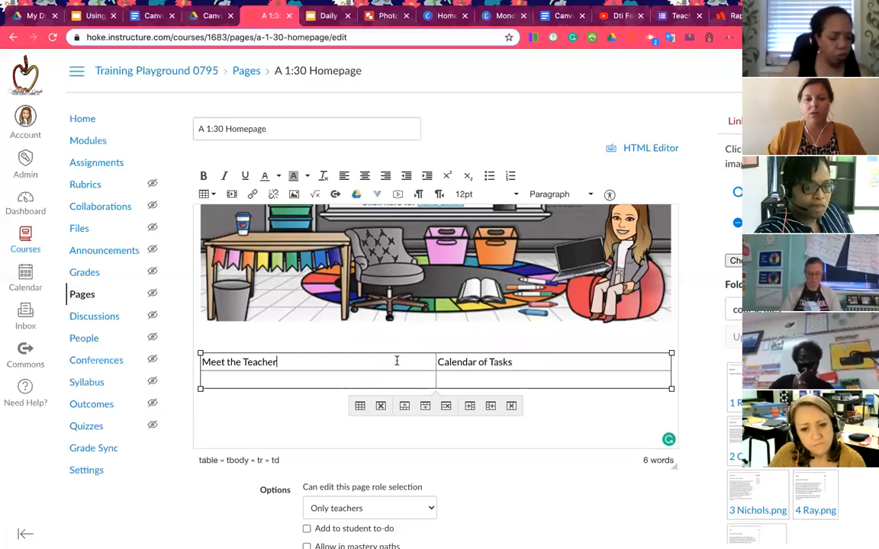
left_click_drag(396, 361, 451, 375)
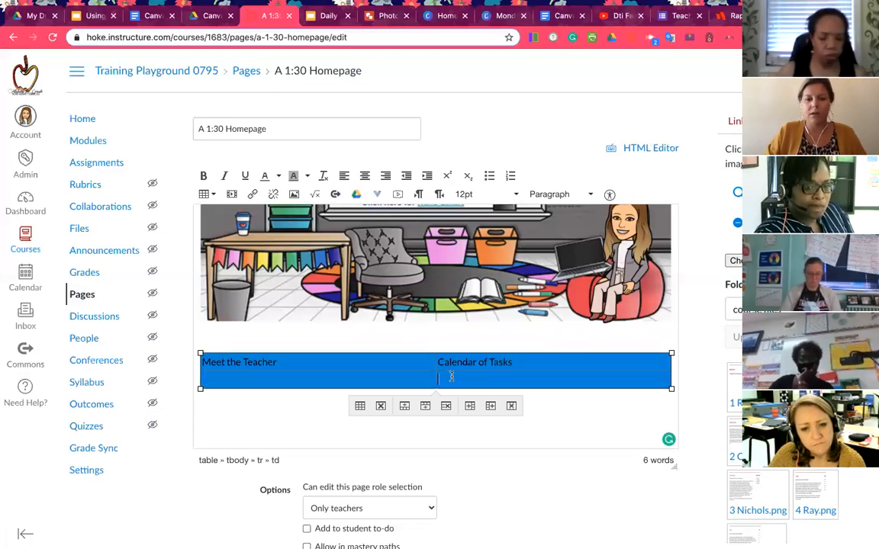
left_click(365, 177)
Upload the teacher's Bitmoji PNG from the desktop's Bitmojis folder into the cell under "Meet the Teacher", giving it alt text.
left_click(313, 379)
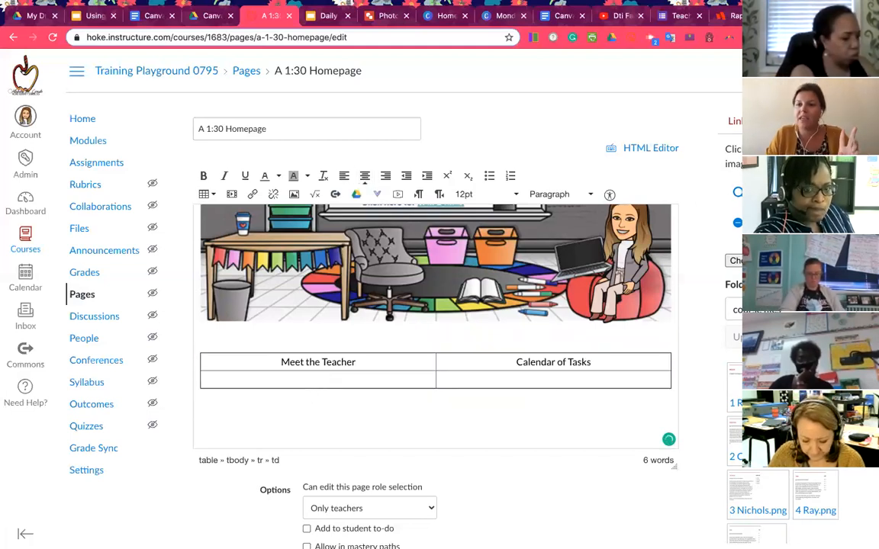
left_click(751, 261)
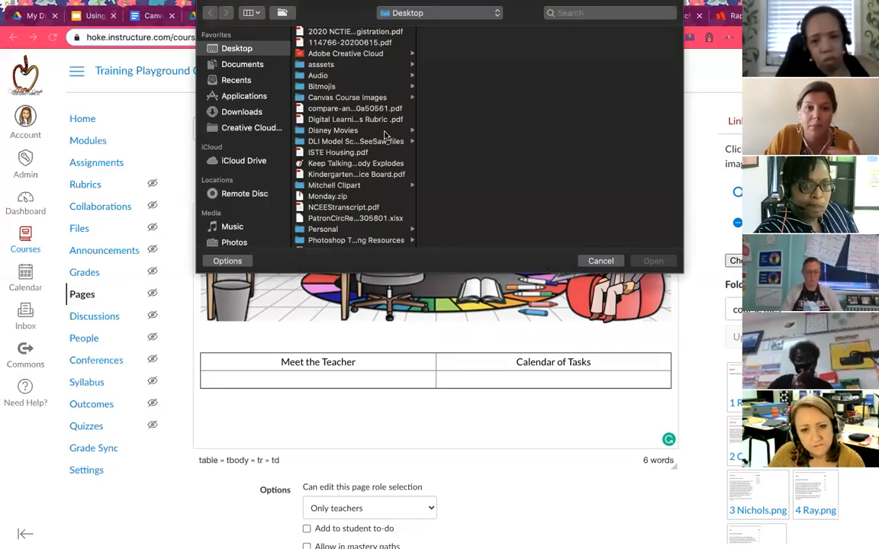
left_click(412, 85)
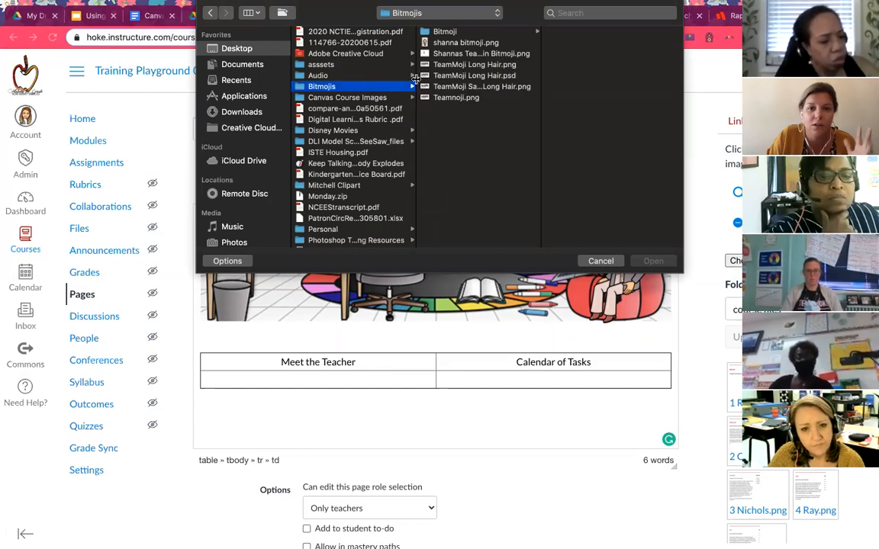
left_click(448, 44)
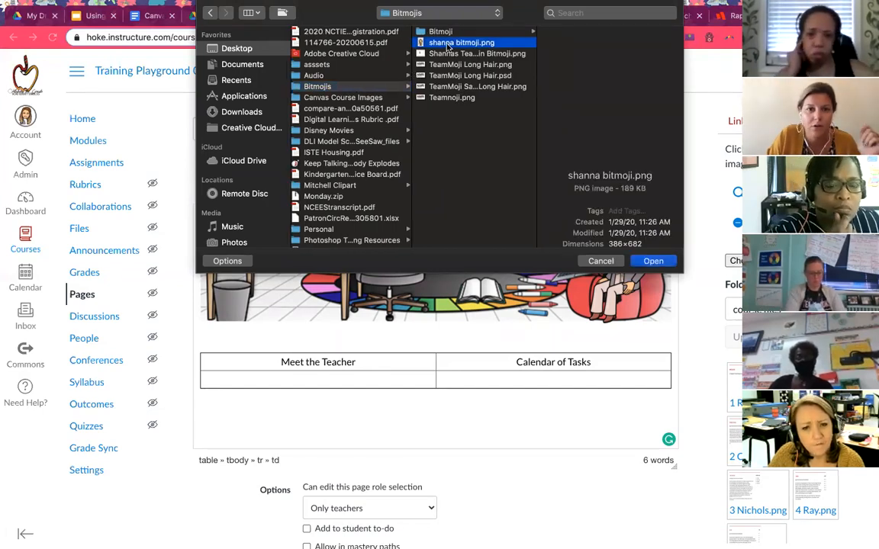
left_click(653, 261)
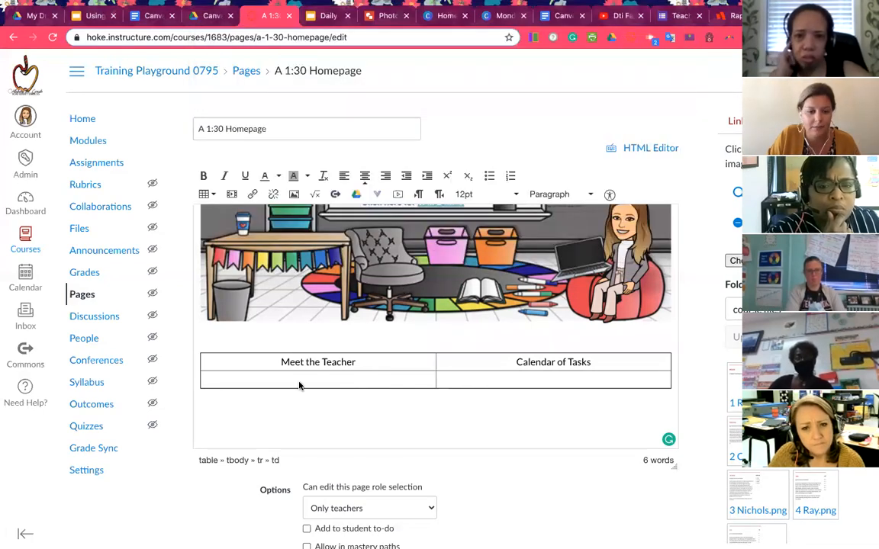
left_click(732, 308)
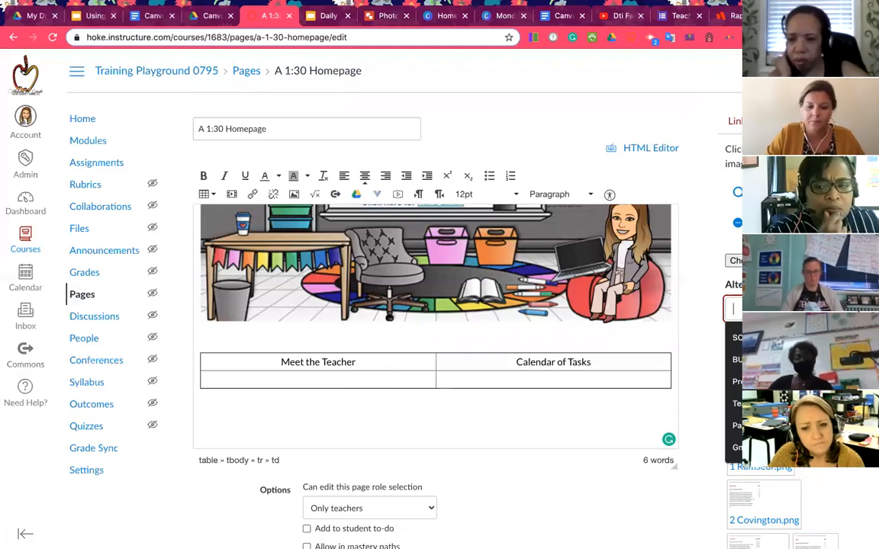
type("Bi")
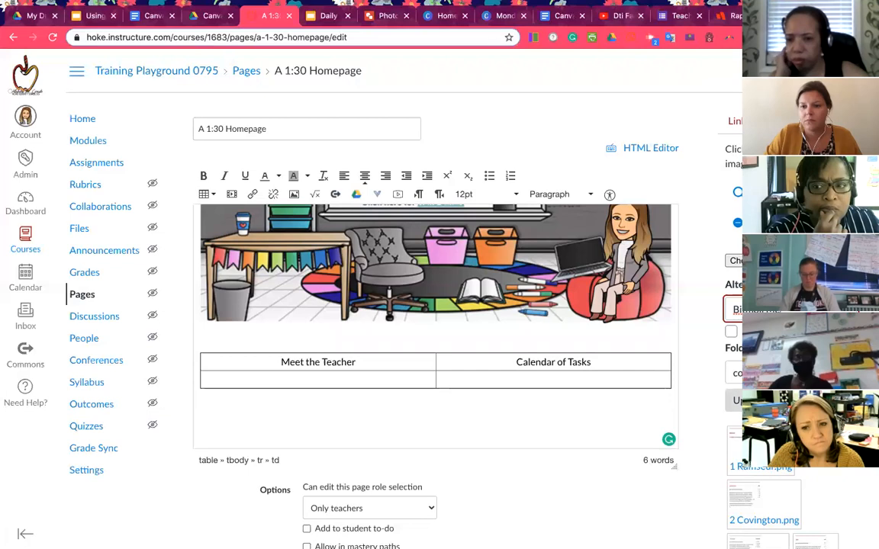
left_click(742, 400)
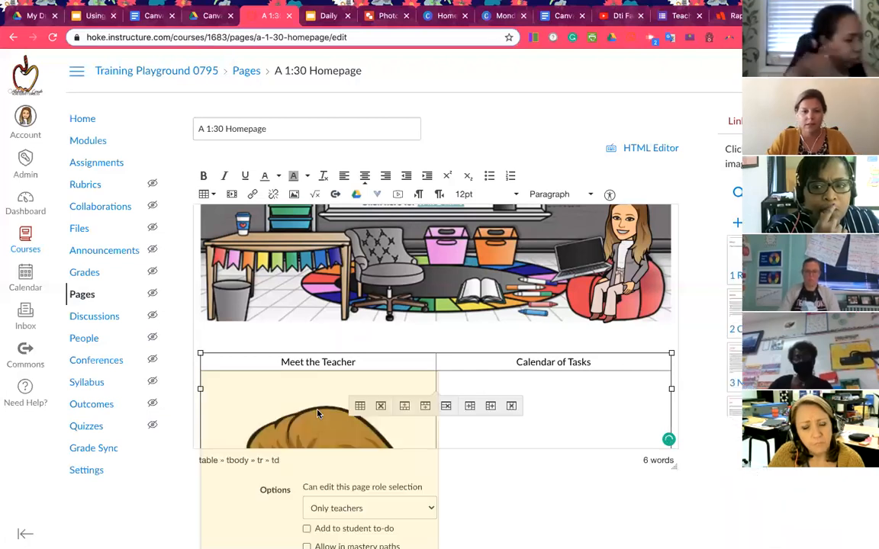
Shrink the Bitmoji image so it takes up only part of its table cell's width.
scroll(326, 267, "down", 2)
scroll(322, 245, "up", 1)
scroll(322, 242, "down", 3)
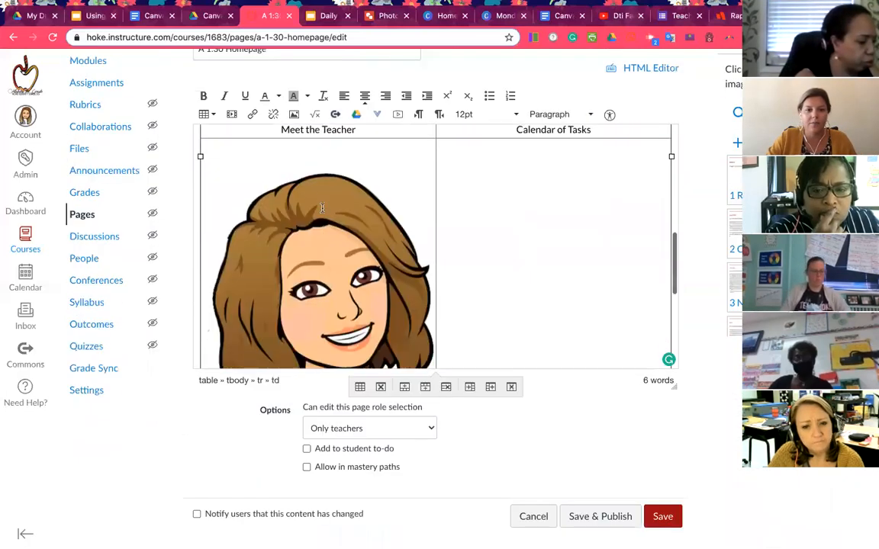
left_click(323, 209)
scroll(322, 208, "down", 2)
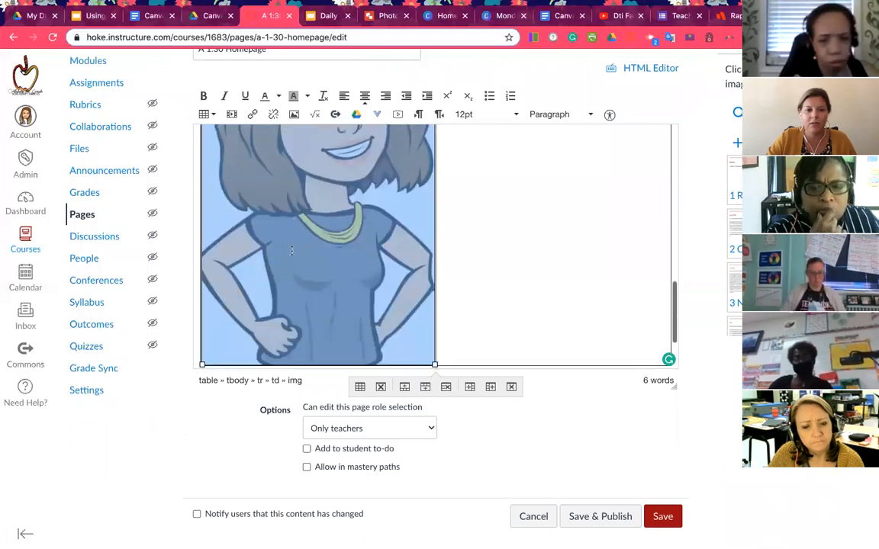
left_click_drag(203, 311, 244, 219)
scroll(264, 205, "up", 1)
left_click_drag(226, 346, 239, 307)
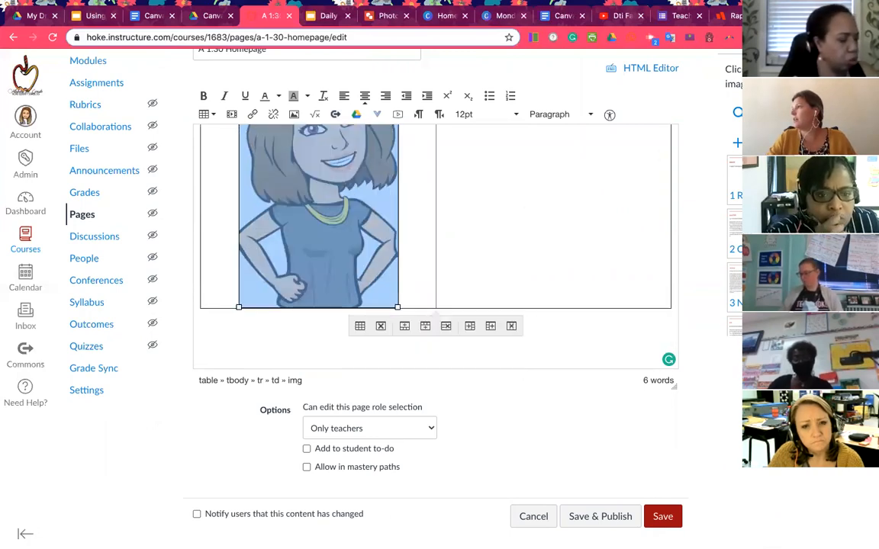
left_click(520, 228)
scroll(520, 228, "up", 3)
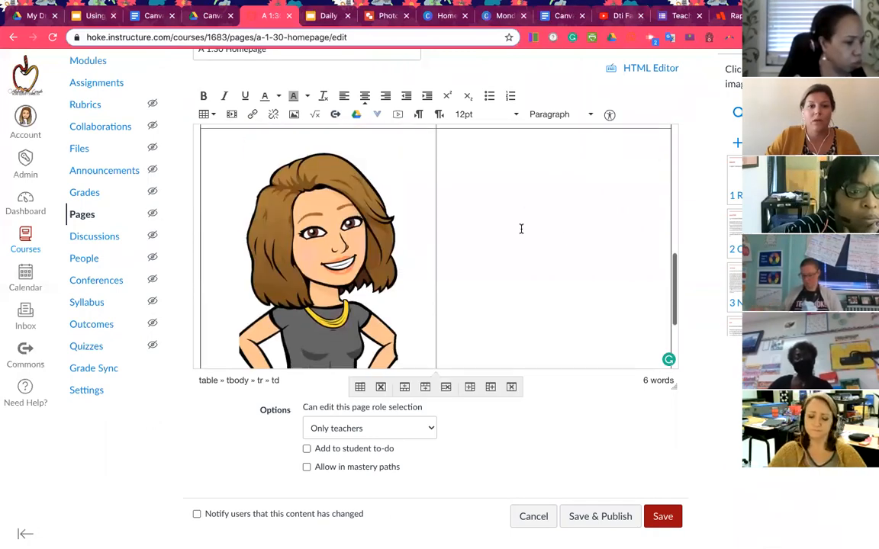
Link the Bitmoji image to the course's "About the Teacher" page and save the homepage.
left_click(360, 251)
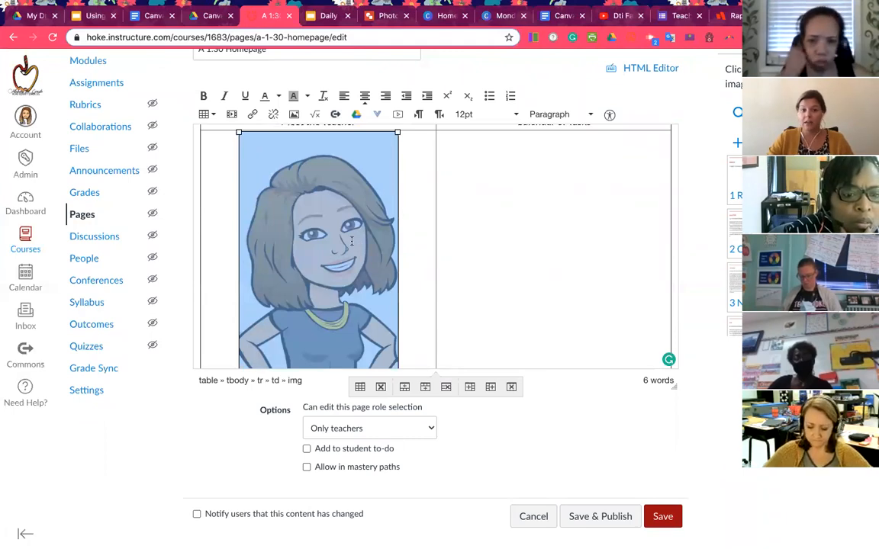
scroll(352, 241, "up", 2)
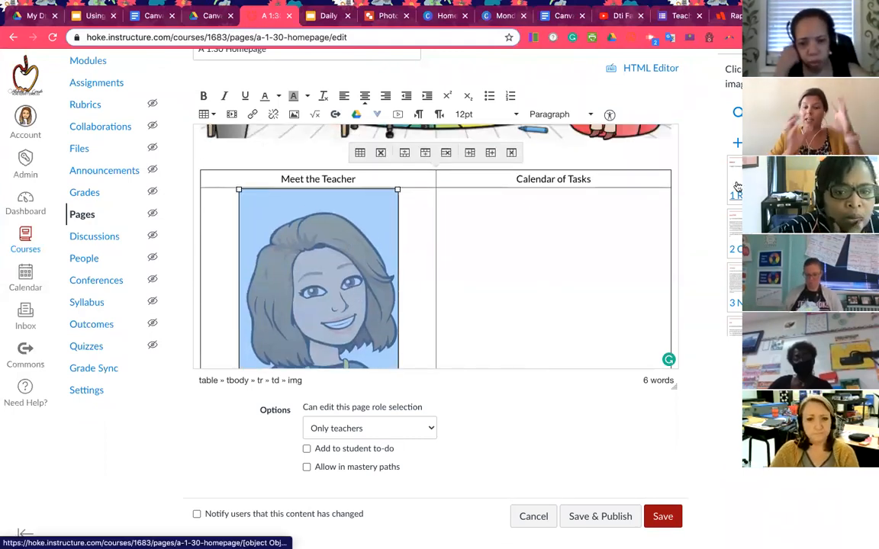
scroll(737, 186, "up", 2)
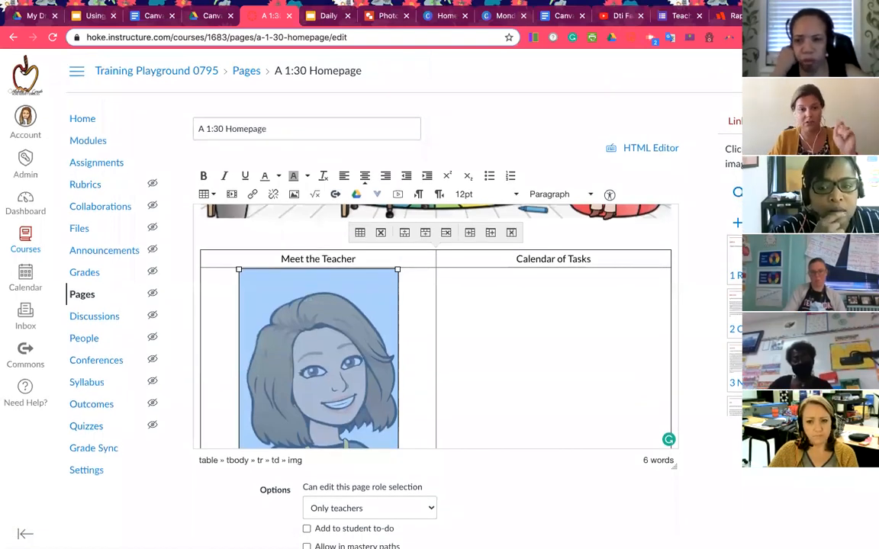
left_click(738, 121)
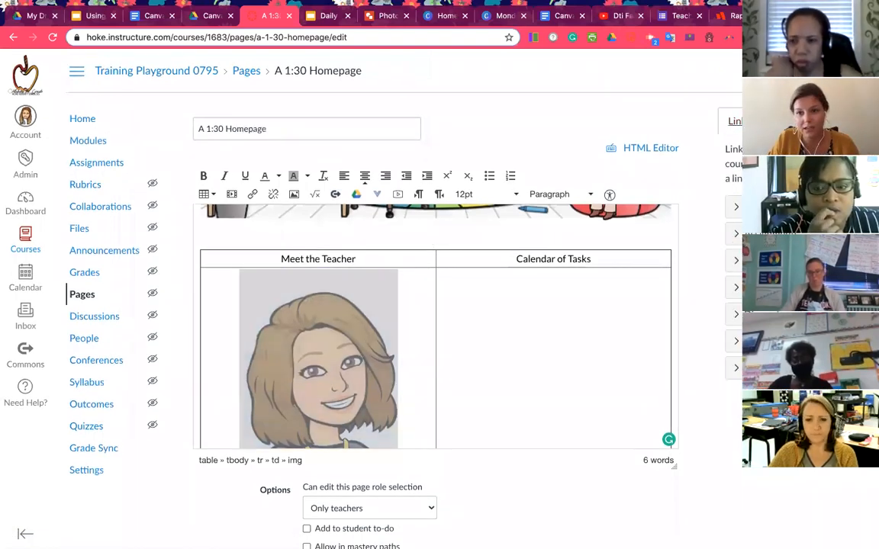
left_click(736, 206)
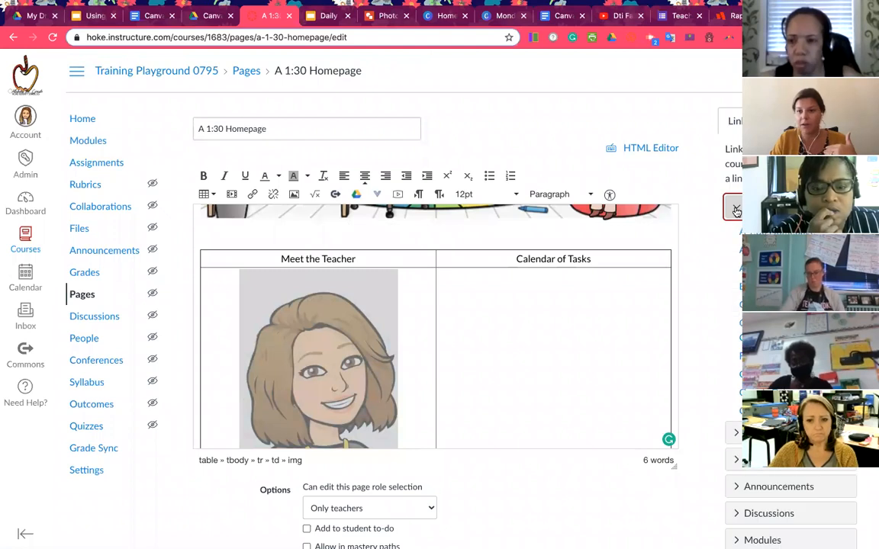
left_click(742, 268)
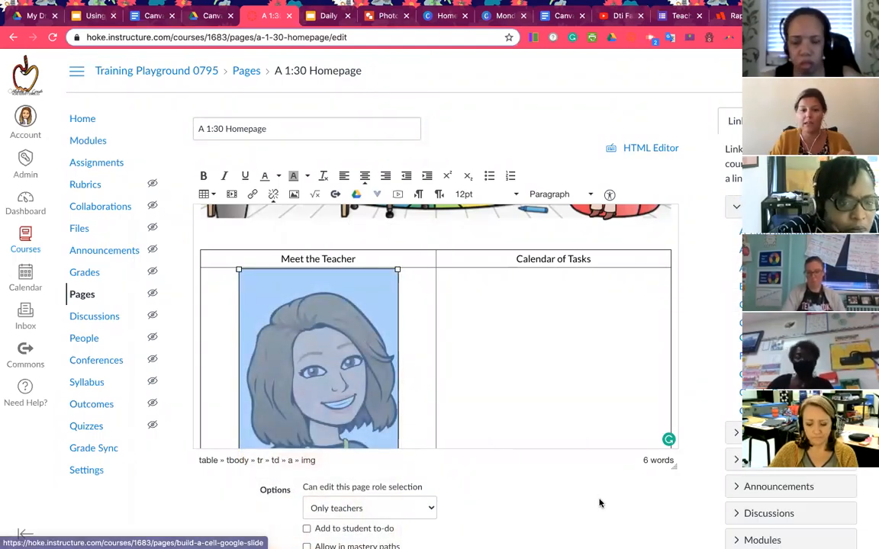
scroll(601, 504, "down", 2)
left_click(663, 518)
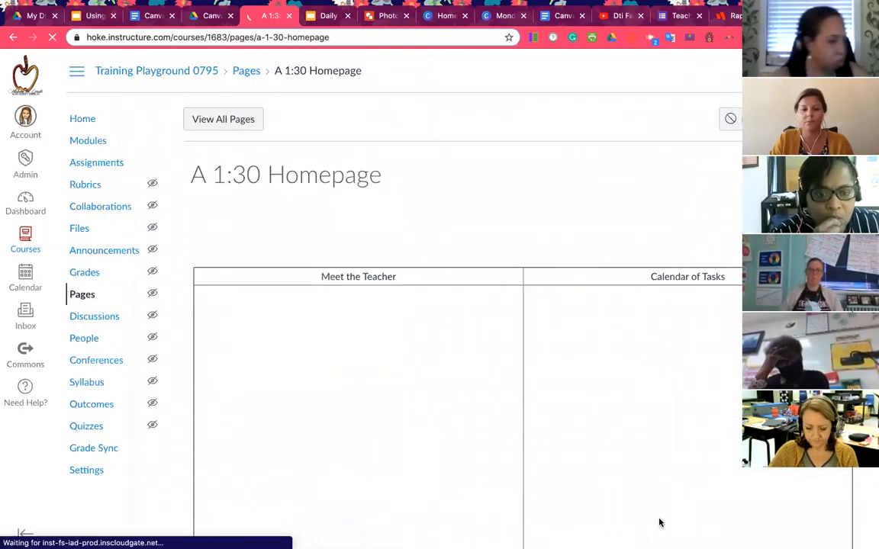
Test the Bitmoji image's link on the saved page and look through the "About the Teacher" page.
scroll(551, 444, "down", 10)
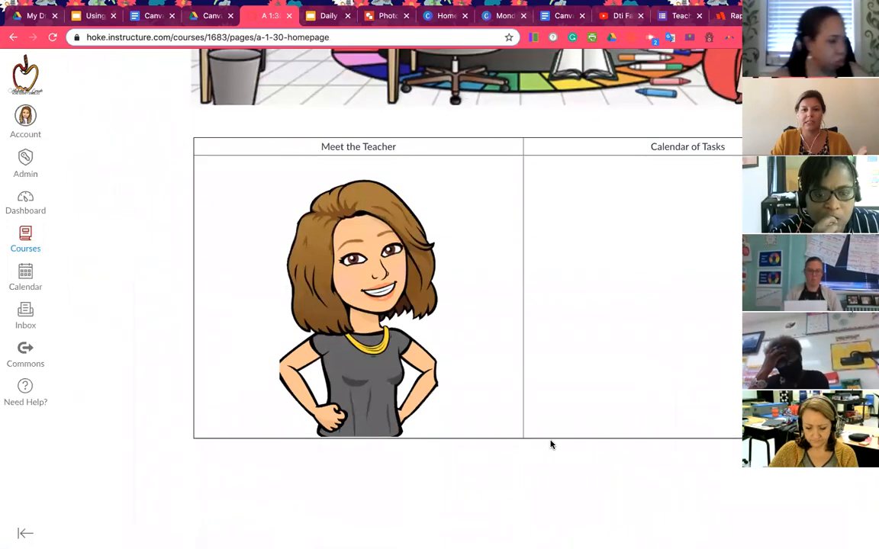
scroll(617, 376, "up", 2)
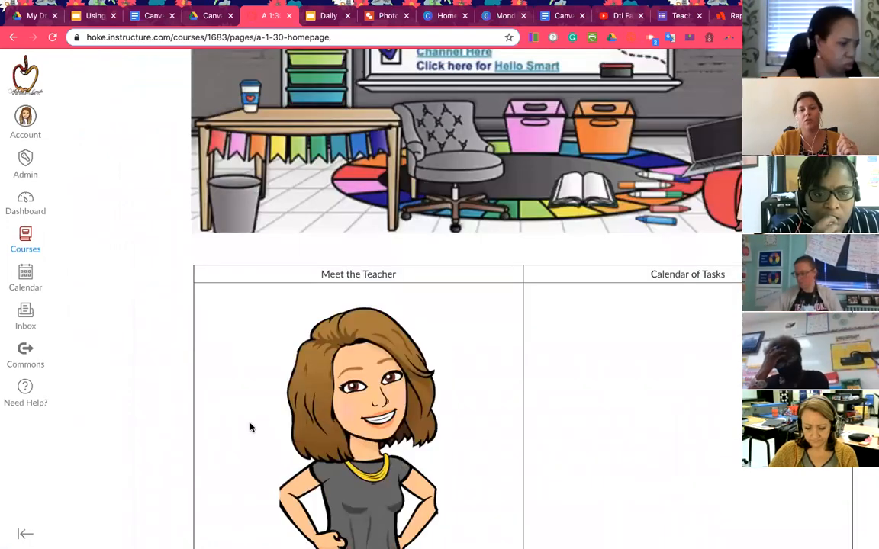
left_click(321, 413)
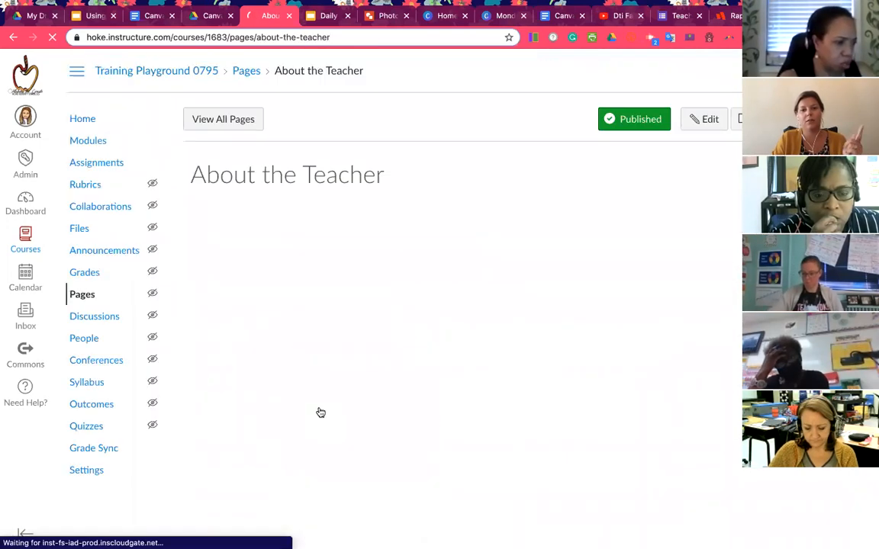
scroll(565, 467, "down", 4)
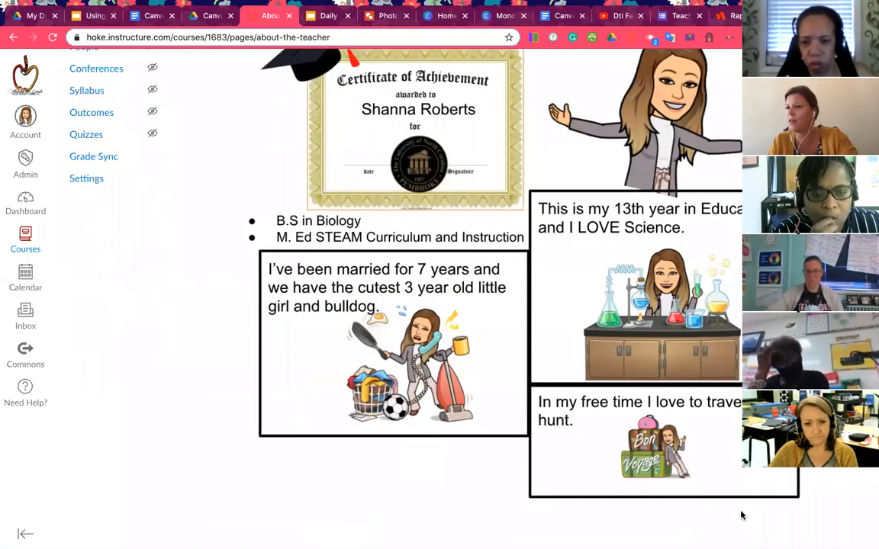
scroll(498, 402, "up", 4)
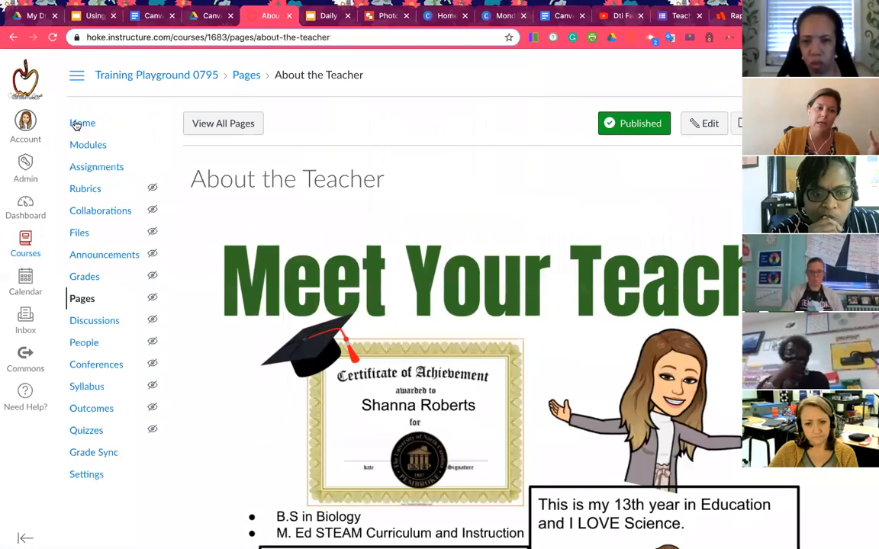
Open the "A 1:30 Homepage" page from the course's list of pages for editing.
left_click(76, 122)
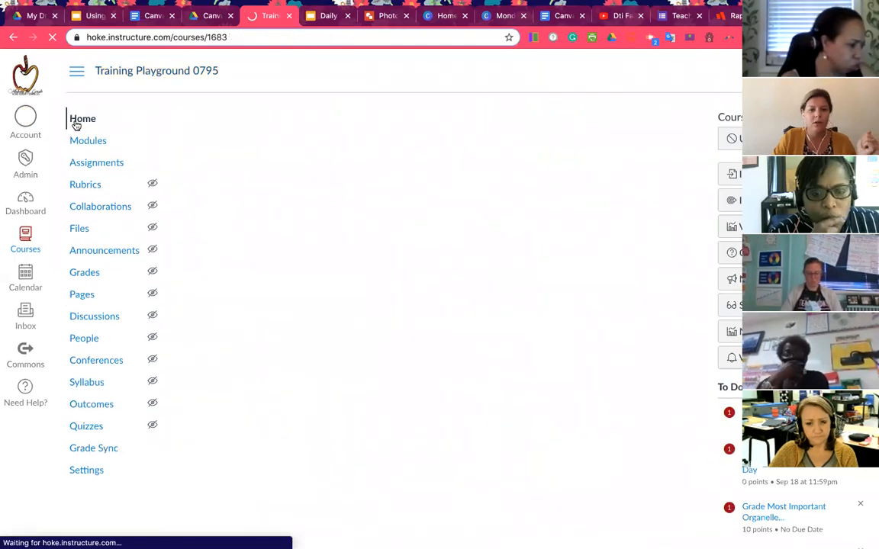
left_click(81, 296)
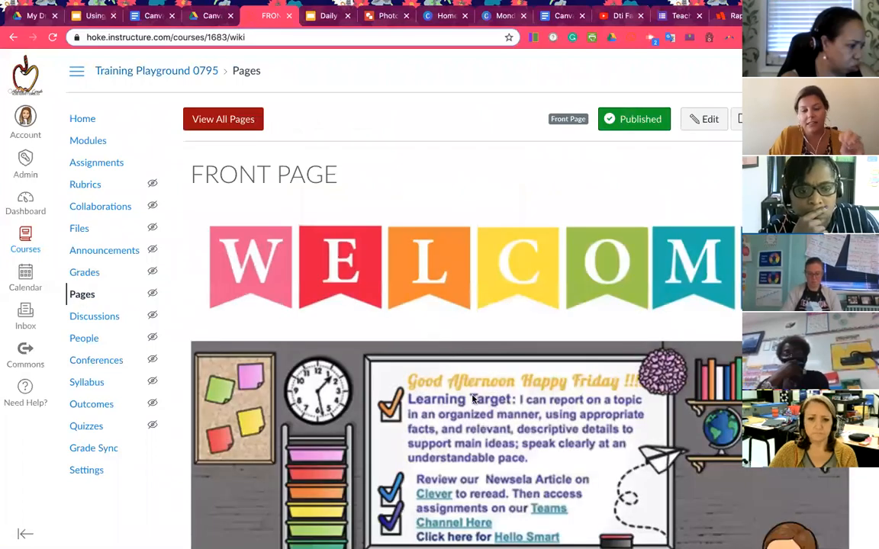
scroll(472, 397, "down", 1)
scroll(473, 398, "down", 3)
scroll(588, 129, "up", 2)
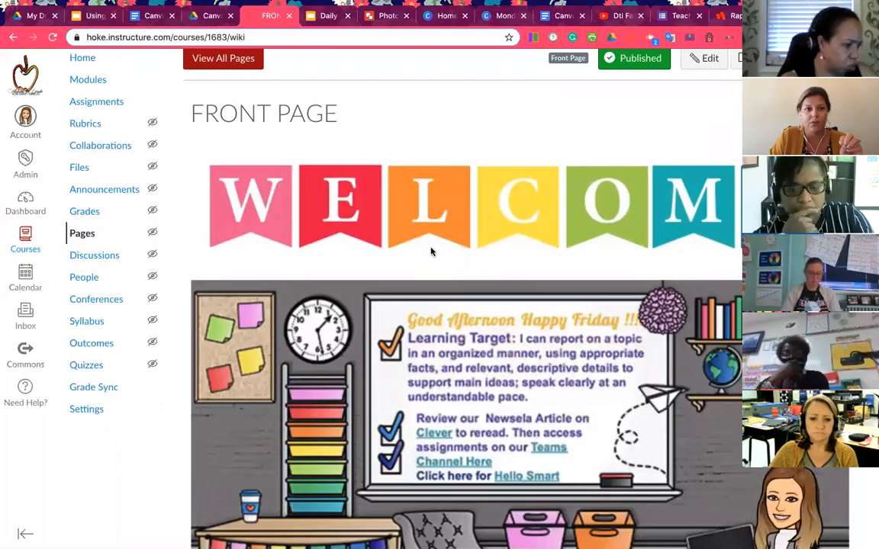
left_click(227, 58)
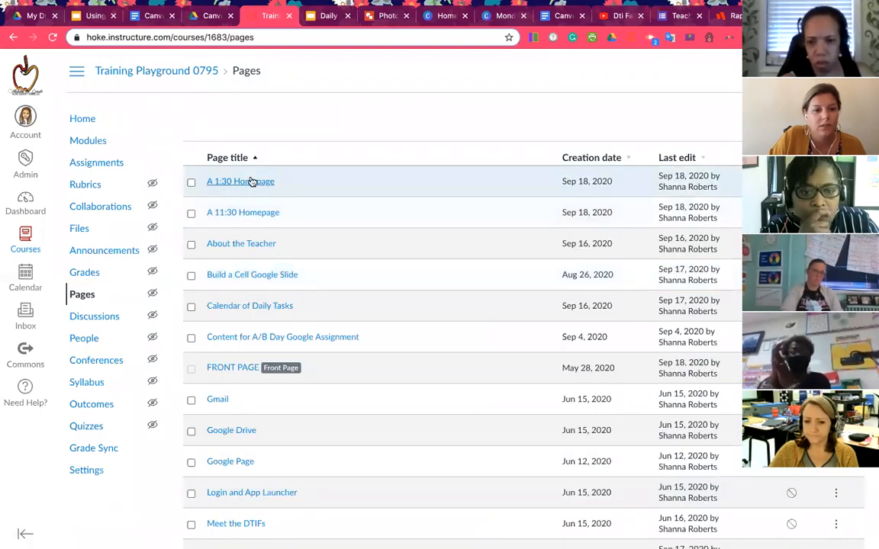
left_click(251, 181)
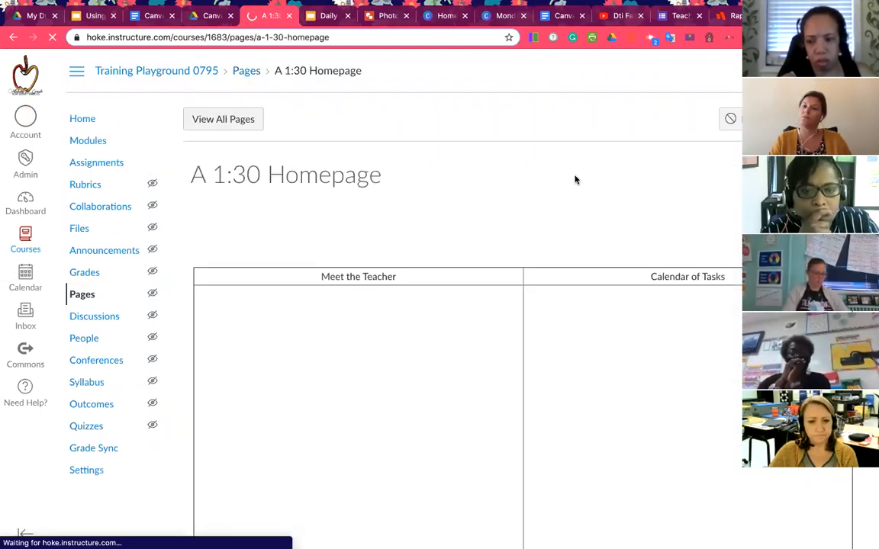
left_click(702, 121)
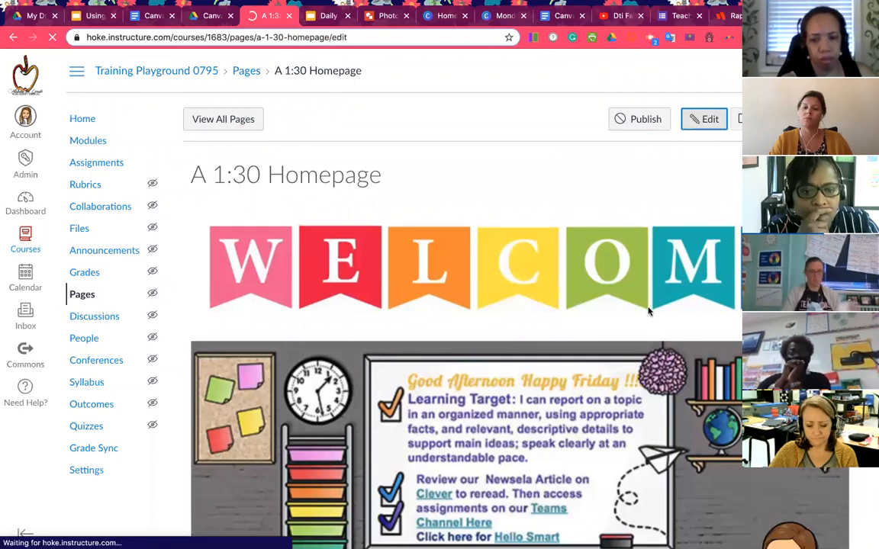
scroll(638, 357, "down", 3)
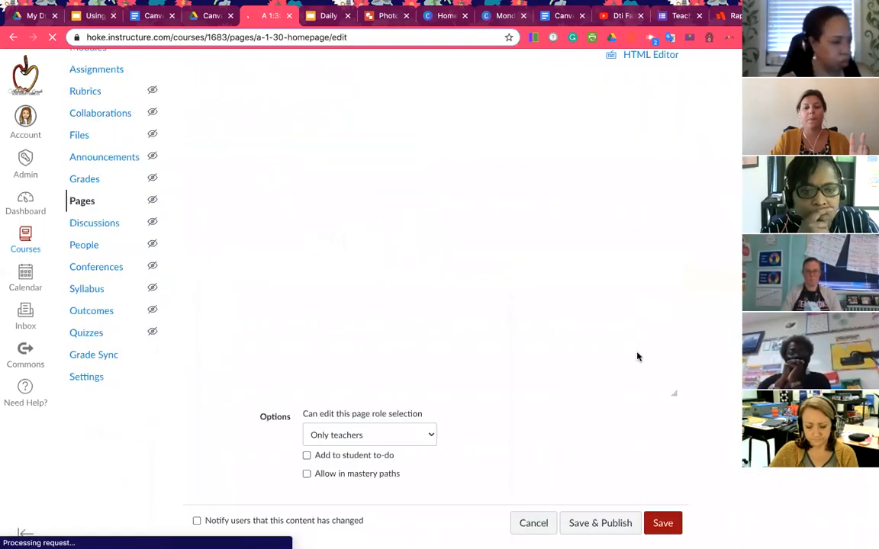
scroll(519, 297, "down", 5)
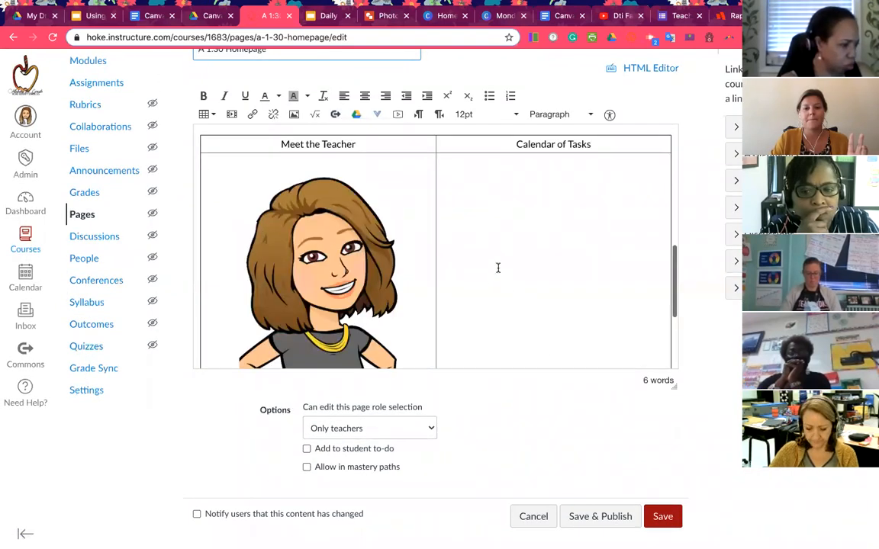
Insert the red calendar image from the course's existing images into the empty cell under "Calendar of Tasks".
left_click(498, 267)
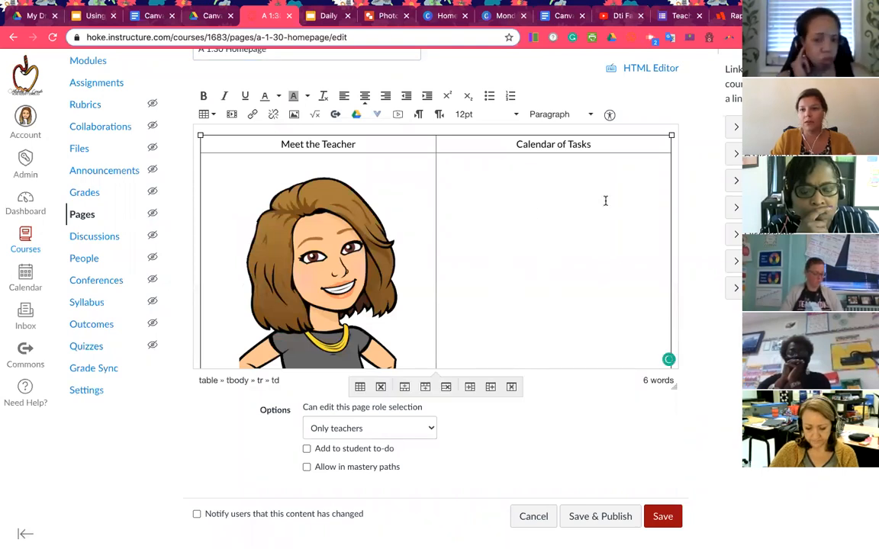
scroll(605, 200, "up", 1)
scroll(435, 305, "up", 2)
left_click(826, 121)
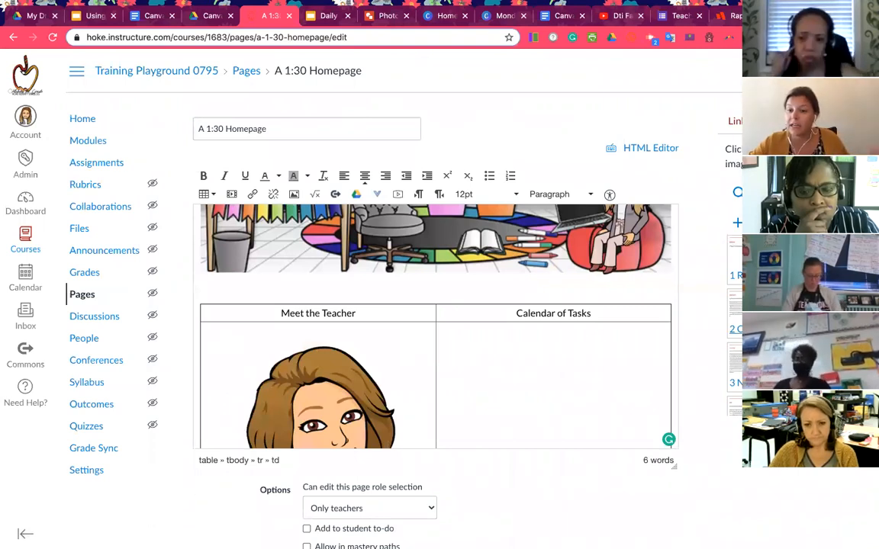
scroll(734, 336, "down", 3)
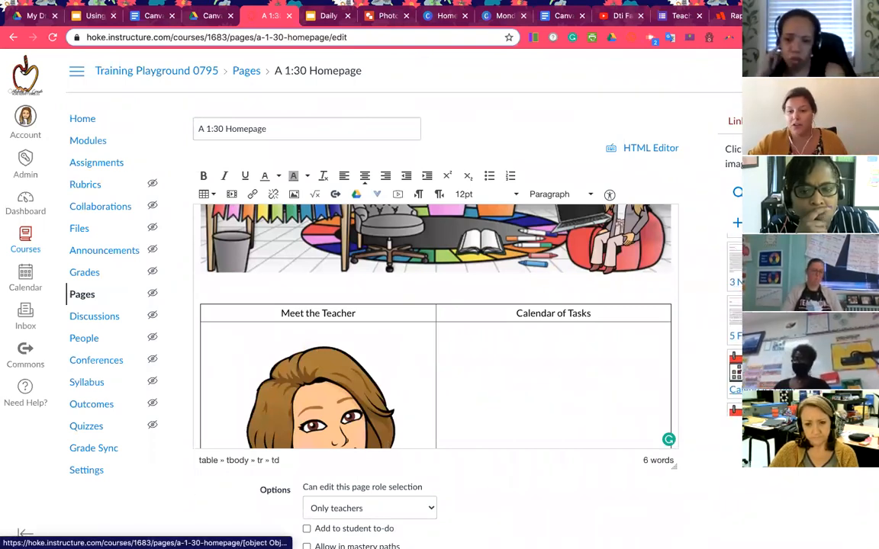
scroll(734, 336, "down", 2)
scroll(734, 336, "down", 1)
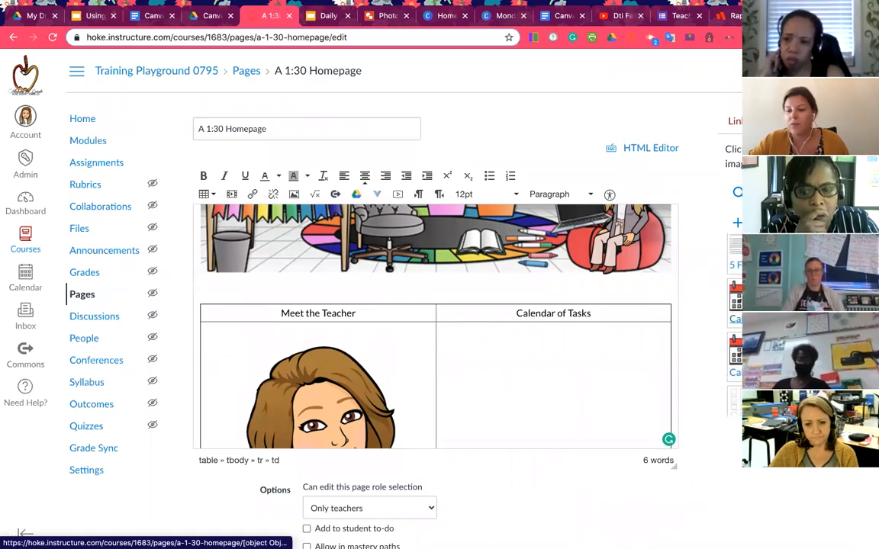
scroll(734, 336, "down", 1)
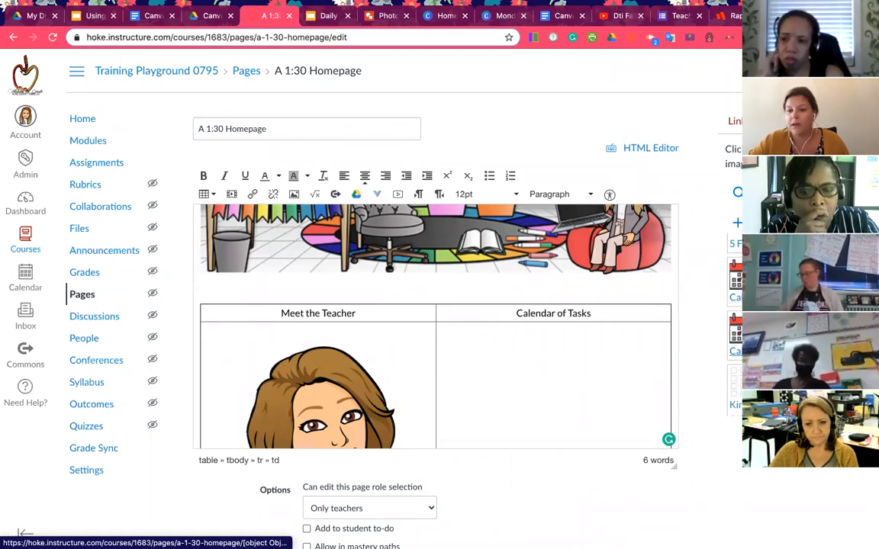
left_click(735, 331)
scroll(609, 320, "down", 2)
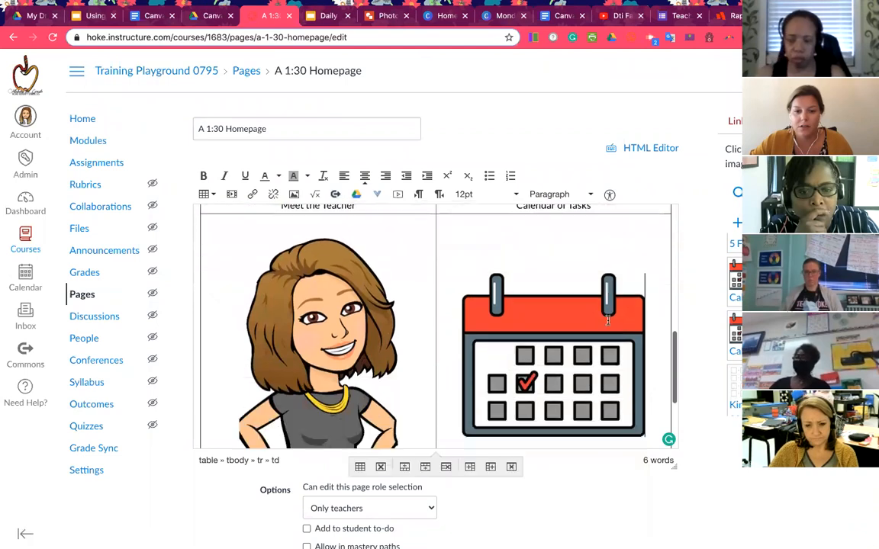
Shrink the Bitmoji image under "Meet the Teacher" to roughly three quarters of its size.
scroll(608, 321, "down", 2)
left_click(329, 328)
left_click_drag(397, 407, 378, 355)
scroll(550, 312, "up", 1)
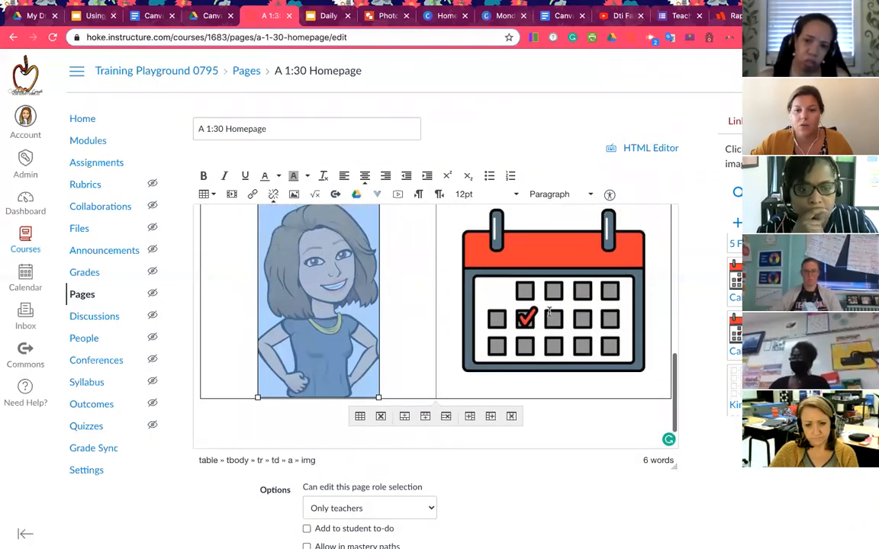
Link the calendar image to the course's "Calendar of Daily Tasks" page and deselect it.
left_click(549, 312)
left_click(734, 124)
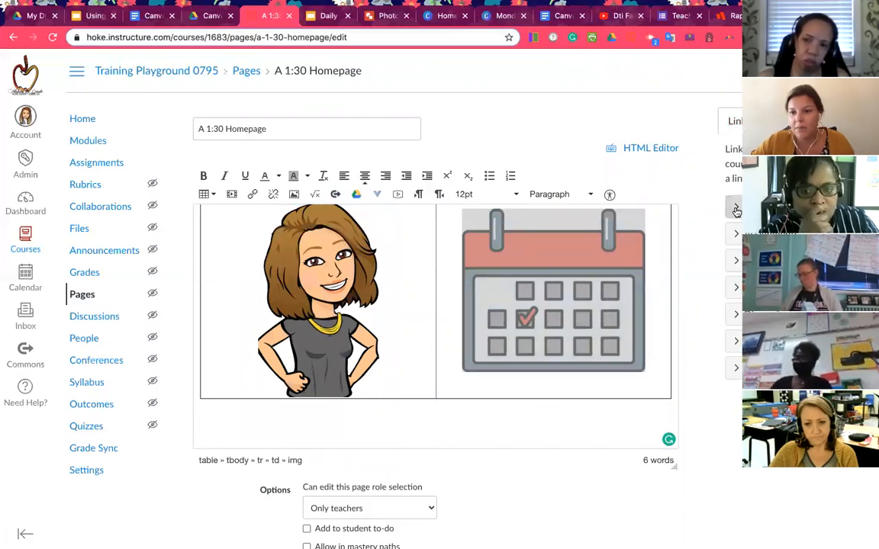
left_click(737, 209)
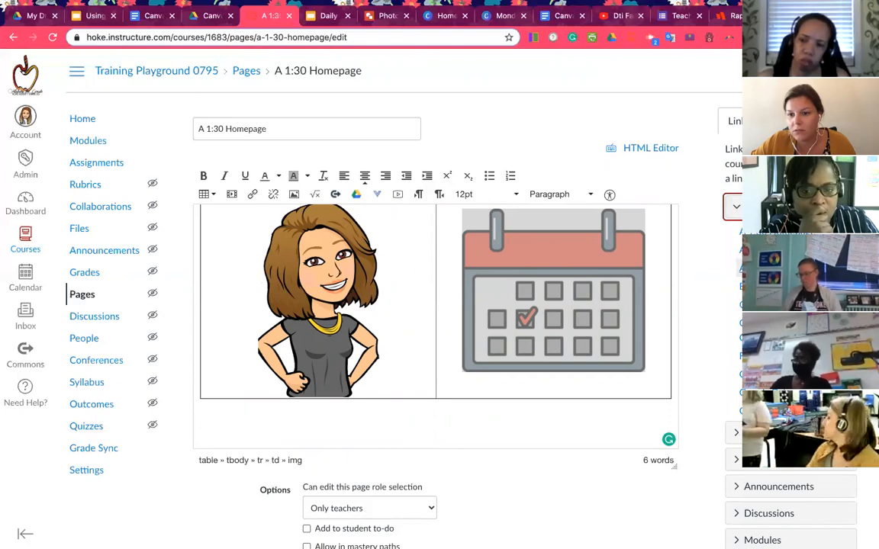
left_click(767, 304)
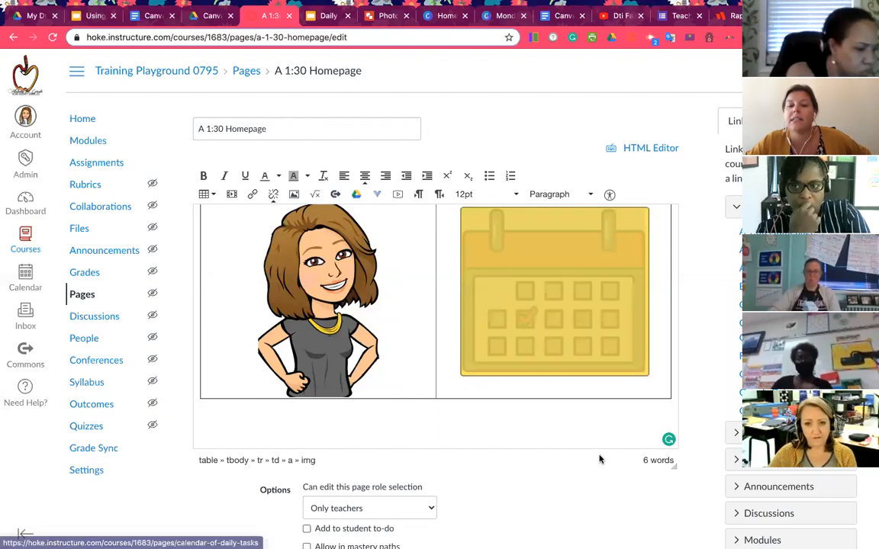
scroll(600, 459, "down", 1)
left_click(583, 355)
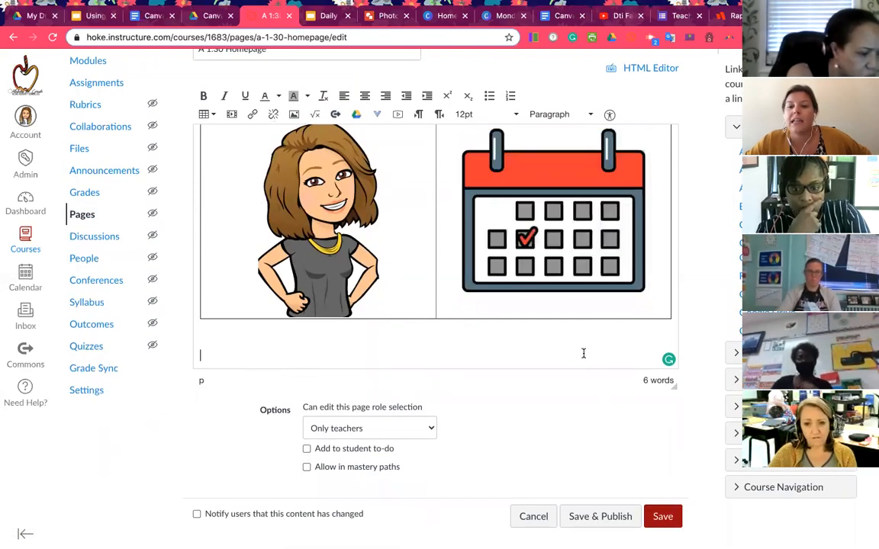
Select the whole homepage table and set its border to 0.
scroll(543, 324, "up", 1)
scroll(544, 323, "up", 4)
scroll(243, 198, "down", 4)
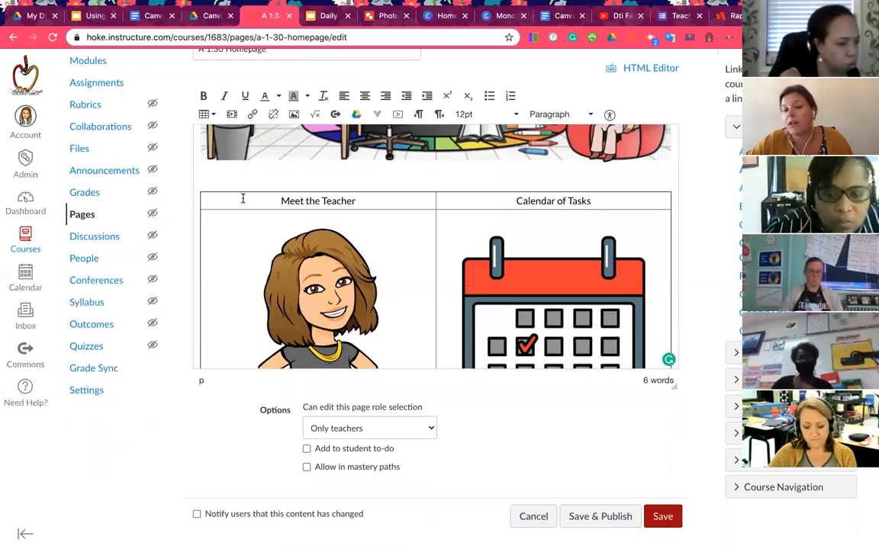
left_click_drag(265, 200, 443, 251)
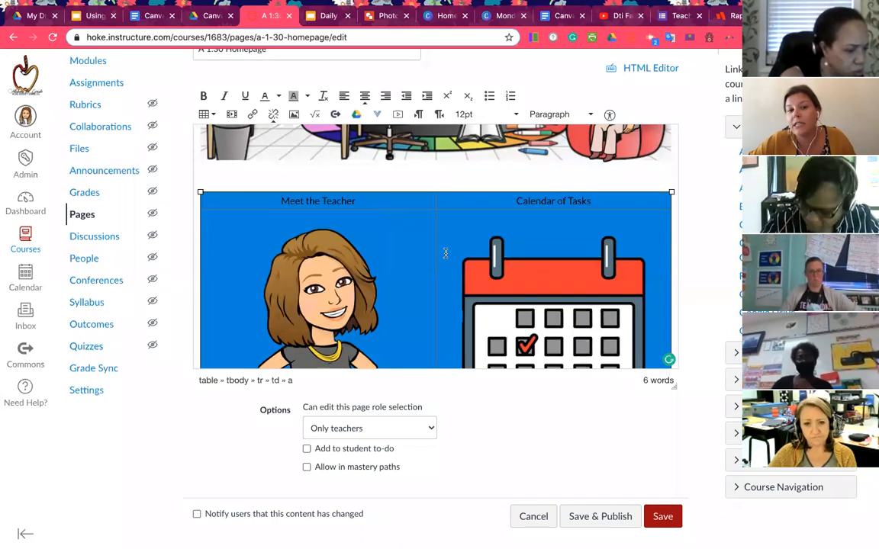
scroll(332, 216, "up", 2)
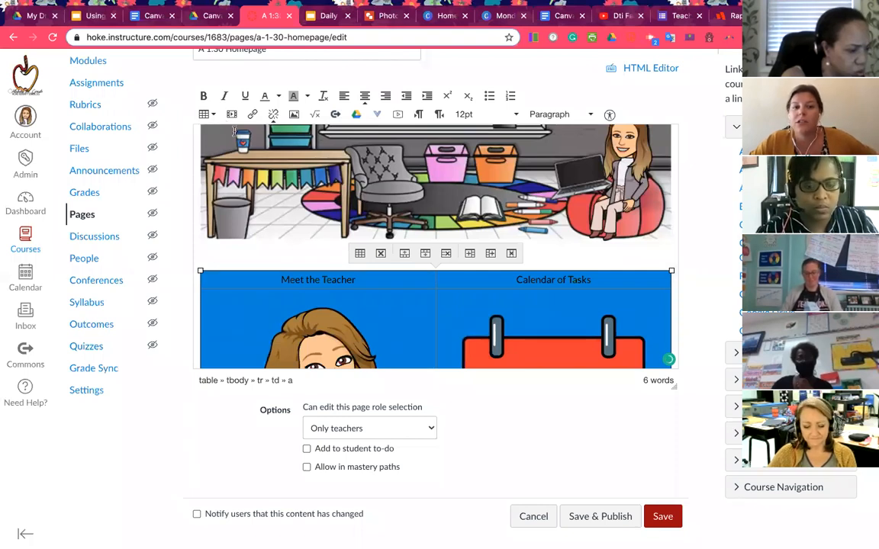
left_click(214, 116)
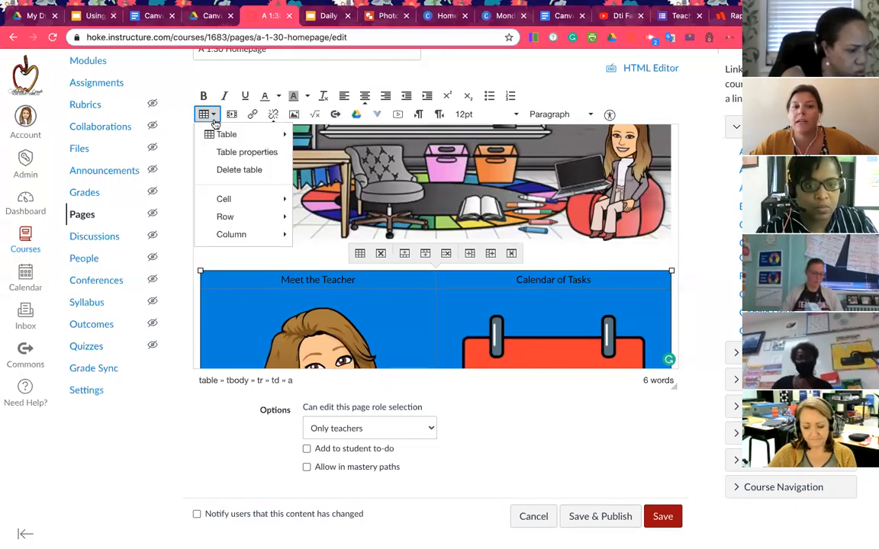
left_click(220, 153)
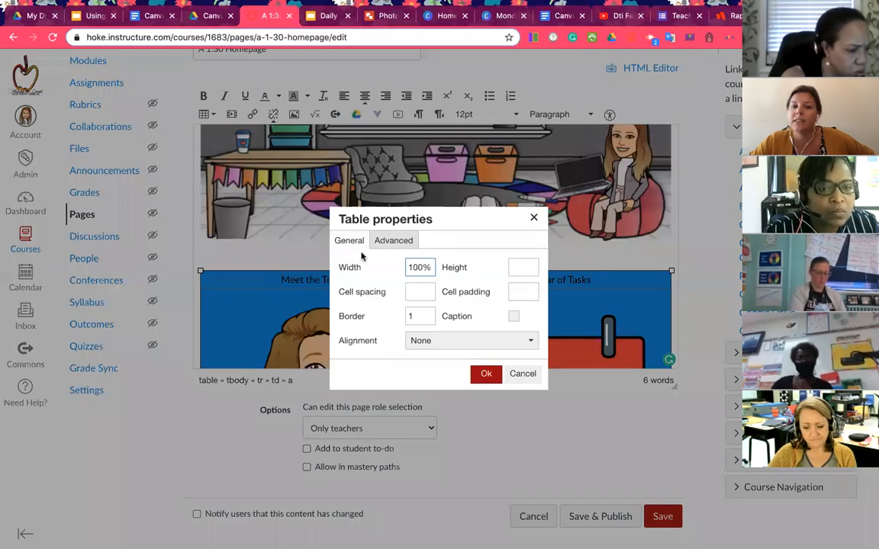
left_click_drag(411, 316, 407, 316)
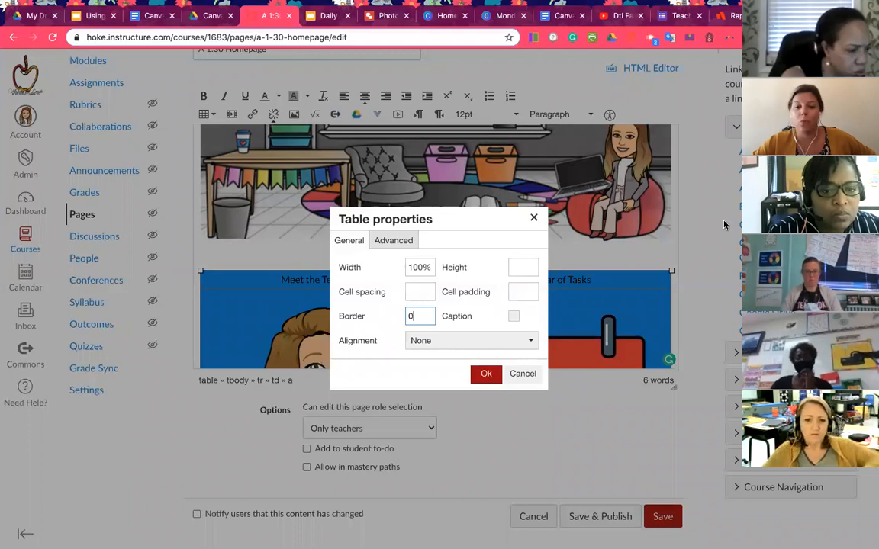
left_click(486, 373)
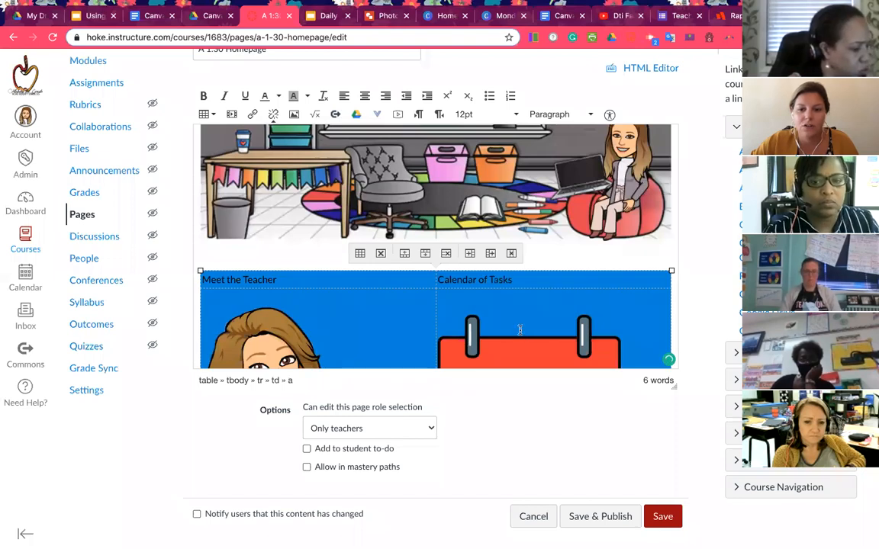
Center the headings and images in the selected table and save the homepage.
left_click(365, 96)
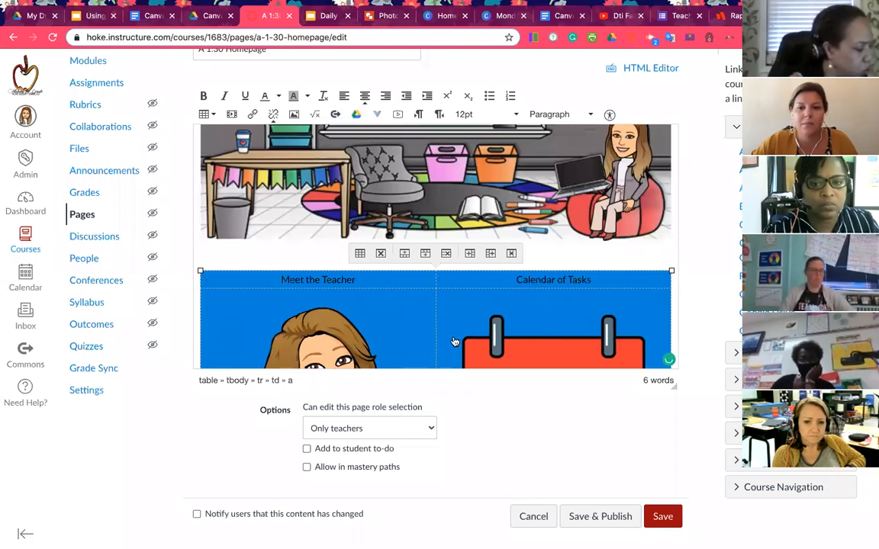
scroll(487, 304, "down", 1)
scroll(487, 304, "down", 2)
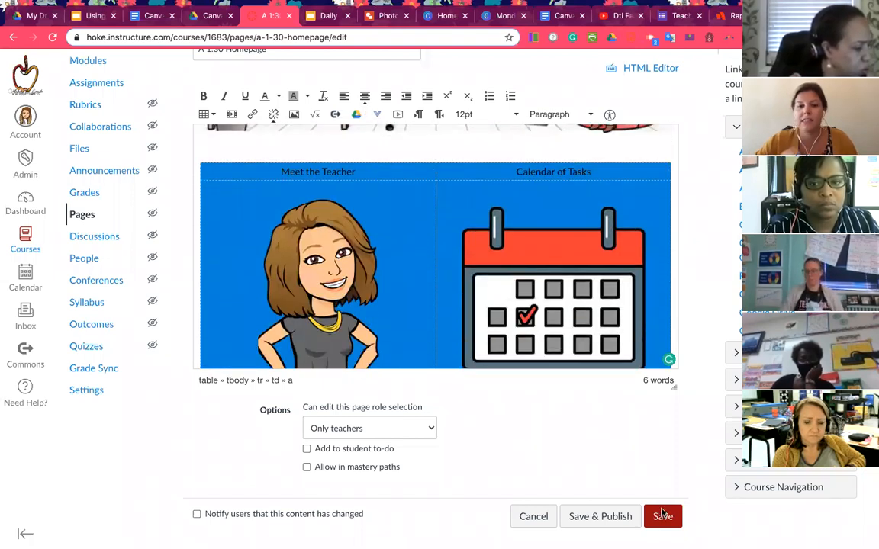
left_click(661, 516)
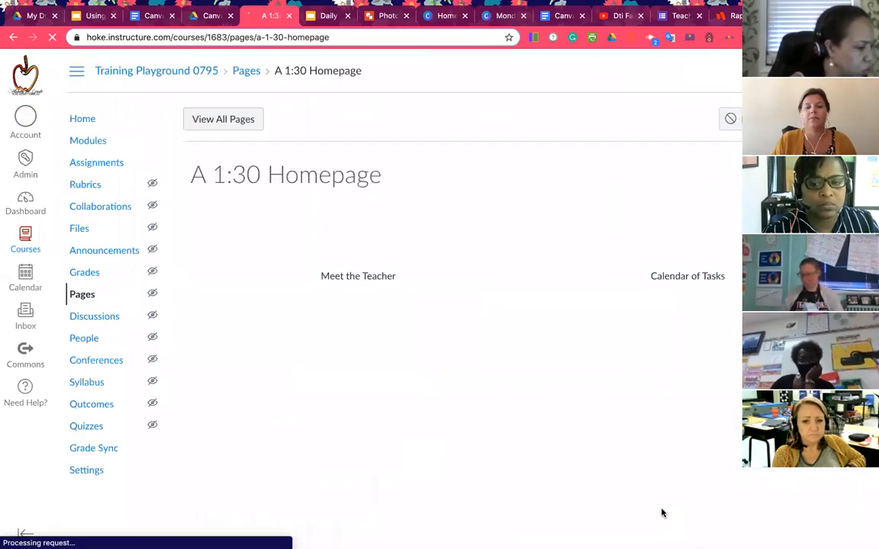
Test the calendar image's link on the saved homepage and look through the "Calendar of Daily Tasks" page.
scroll(573, 334, "down", 7)
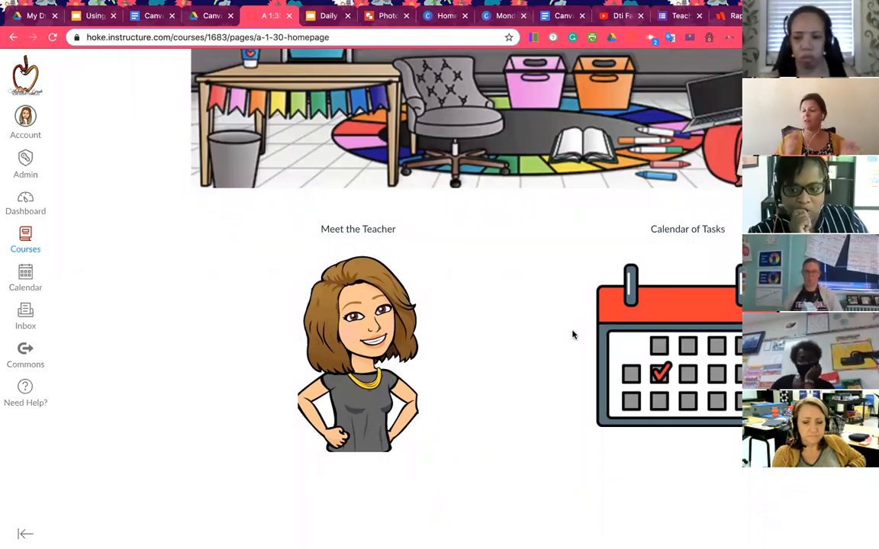
left_click(661, 351)
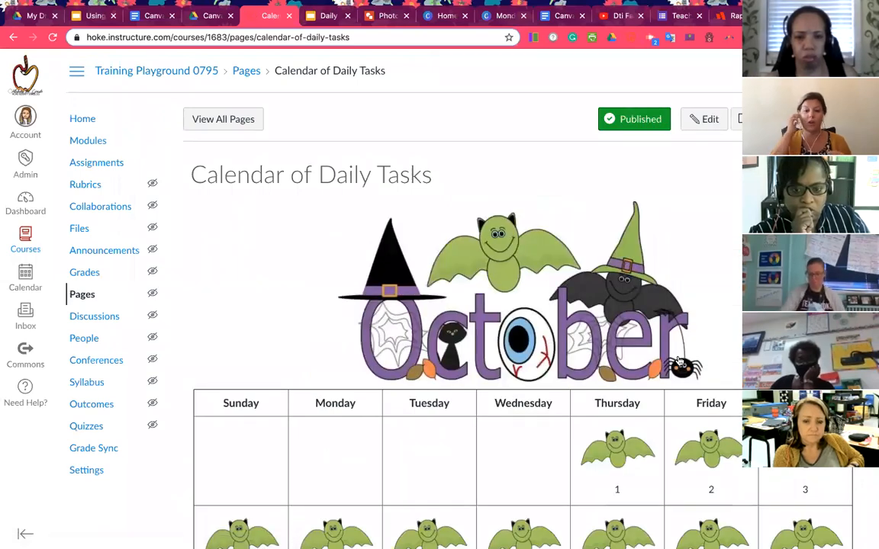
scroll(684, 471, "down", 2)
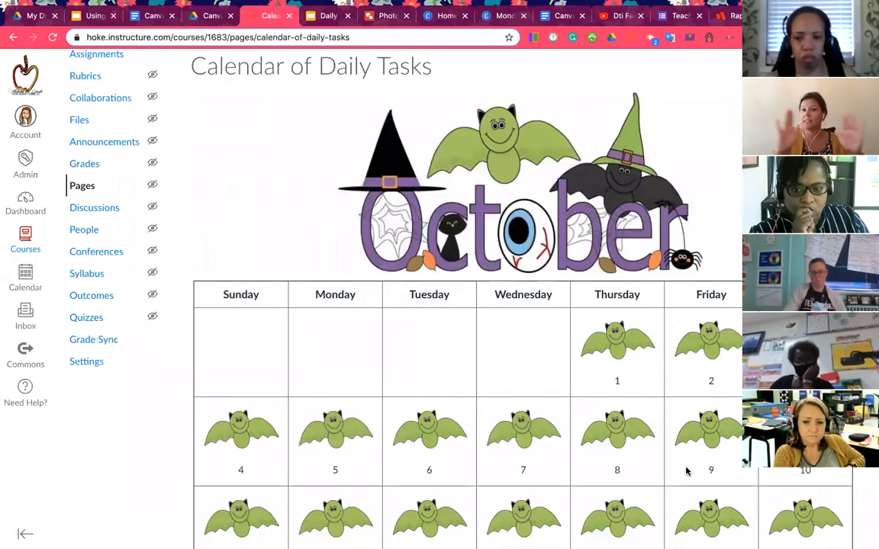
scroll(649, 367, "down", 1)
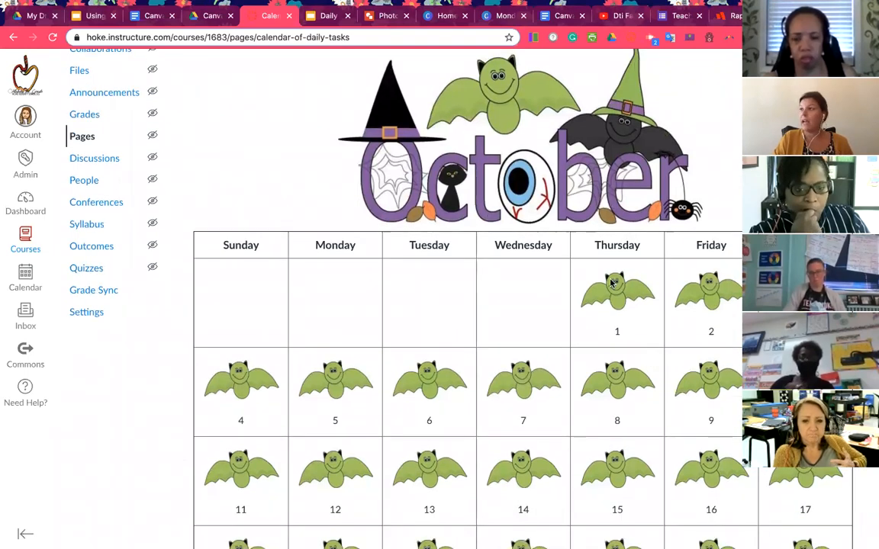
scroll(519, 202, "up", 1)
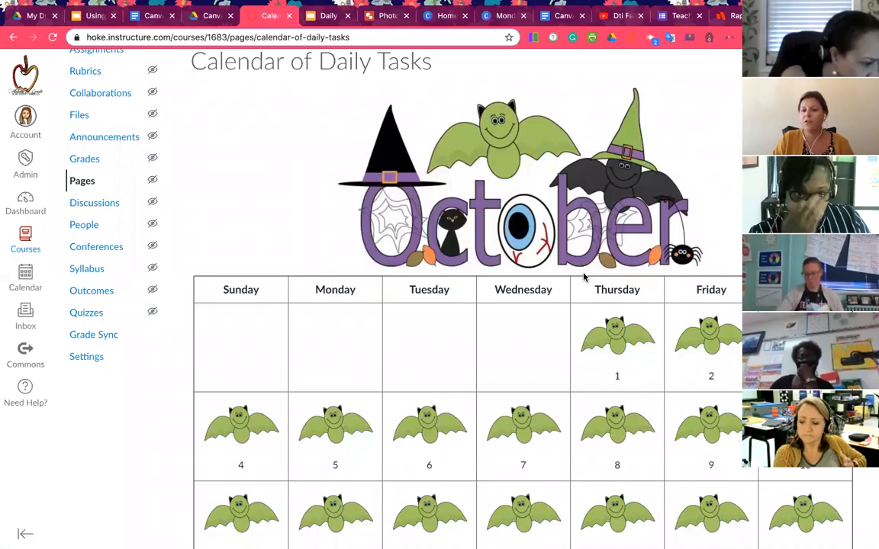
scroll(607, 328, "down", 1)
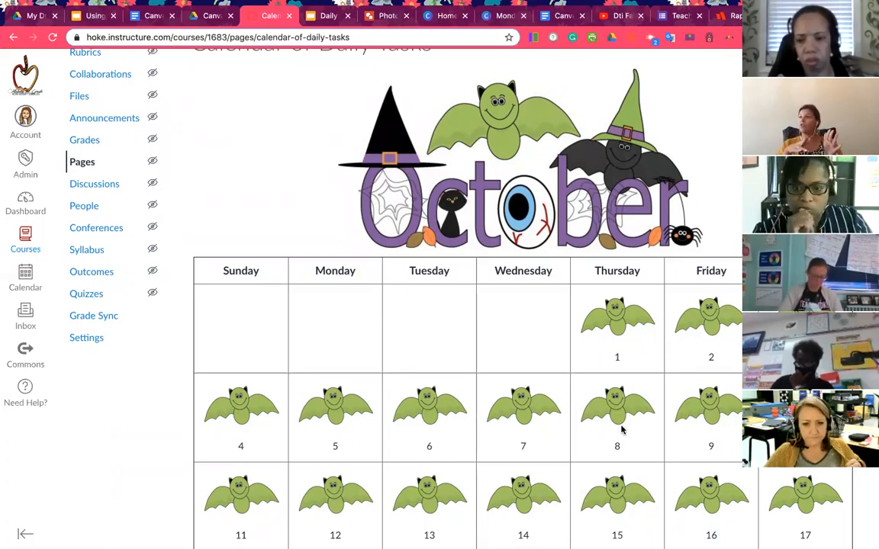
Open the "Calendar of Daily Tasks" page for editing and select the bat image for October 12.
scroll(622, 450, "up", 3)
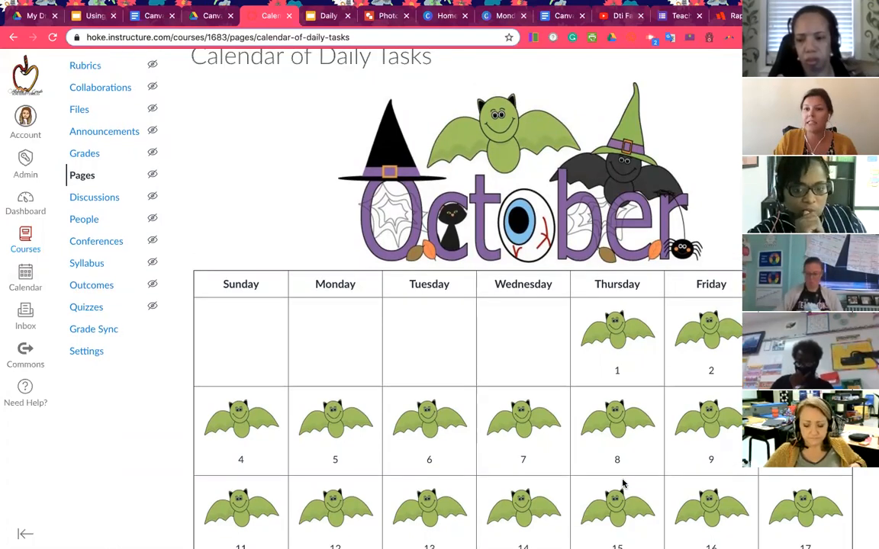
left_click(706, 122)
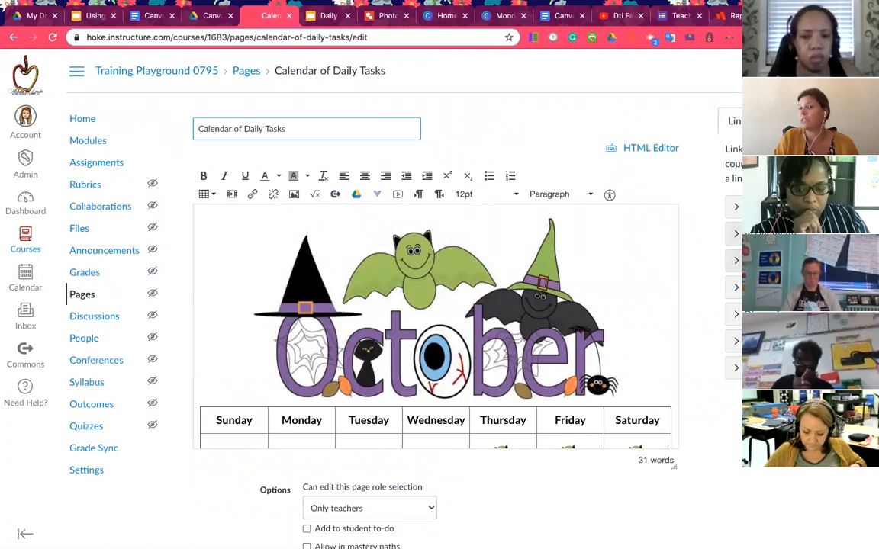
scroll(284, 285, "down", 1)
scroll(284, 286, "down", 3)
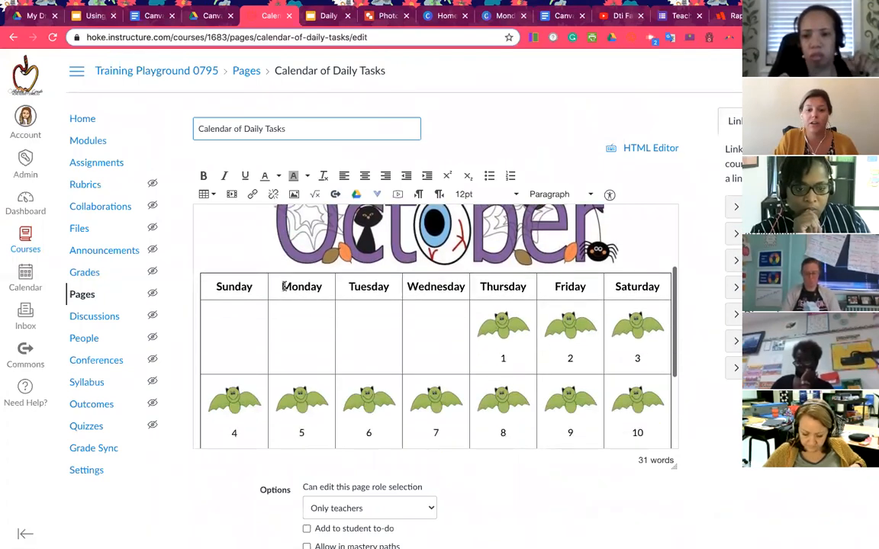
scroll(302, 364, "down", 1)
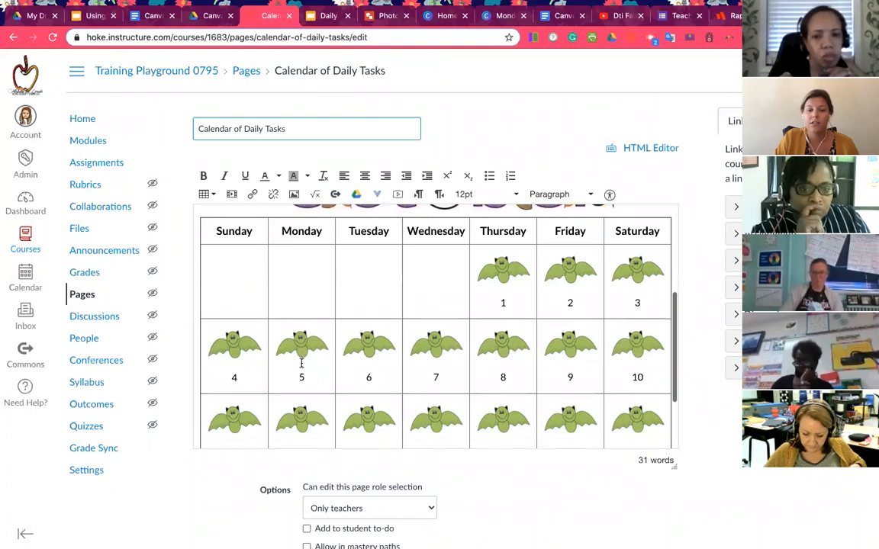
left_click(302, 390)
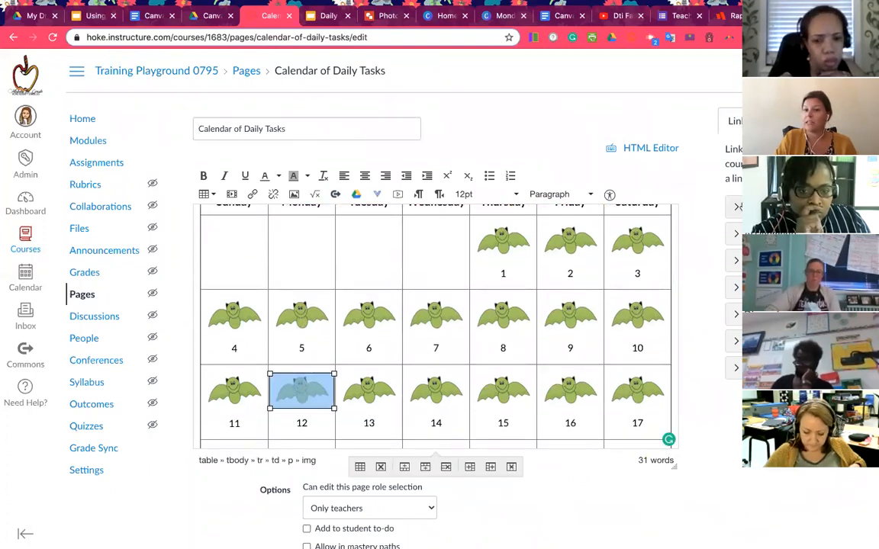
Link the selected October 12 bat image to the course page "monday-10-slash-5" and save the calendar page.
left_click(737, 207)
scroll(746, 319, "down", 5)
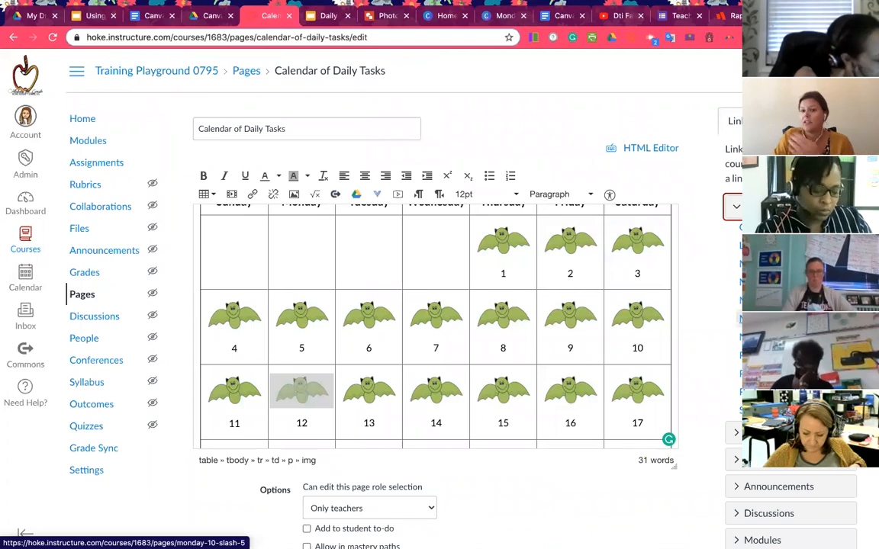
left_click(744, 319)
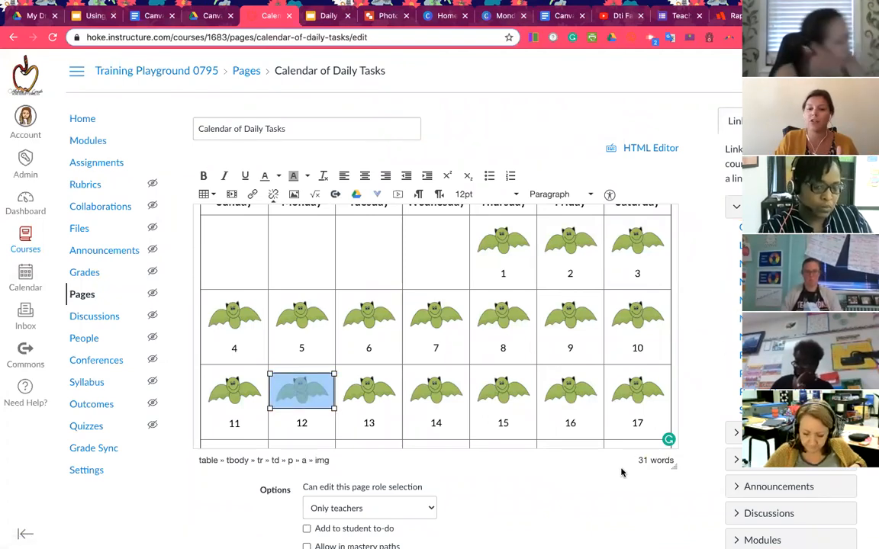
scroll(664, 488, "down", 2)
left_click(662, 517)
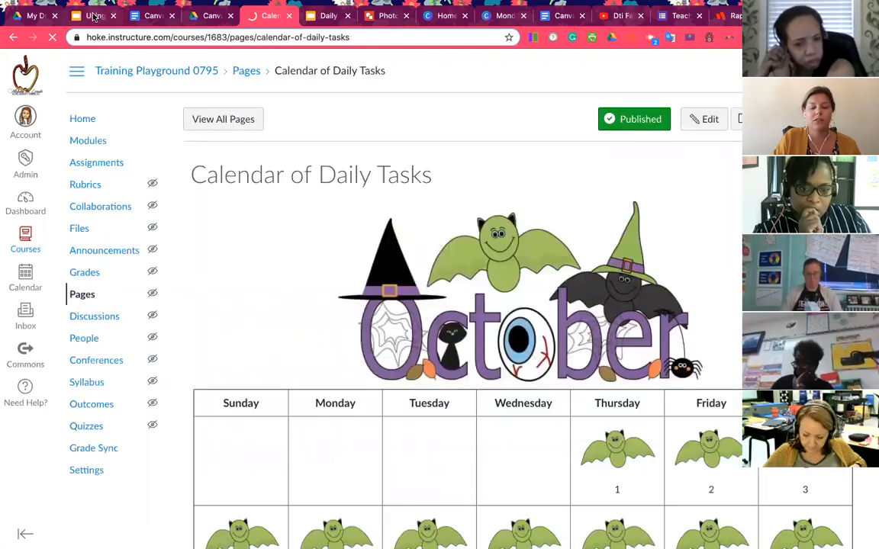
Switch to the Google Slides presentation, present it full screen and advance to the "Sharing is Caring" slide.
left_click(85, 15)
left_click(729, 70)
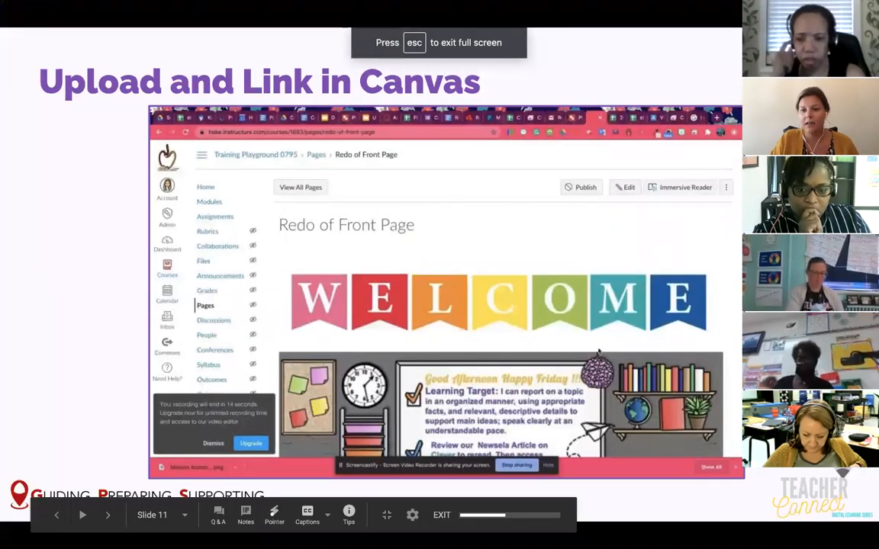
key("Right")
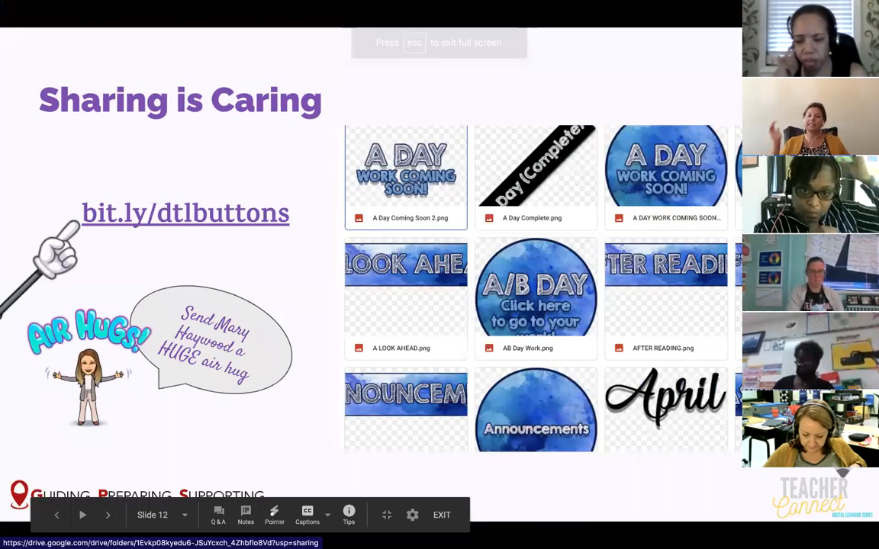